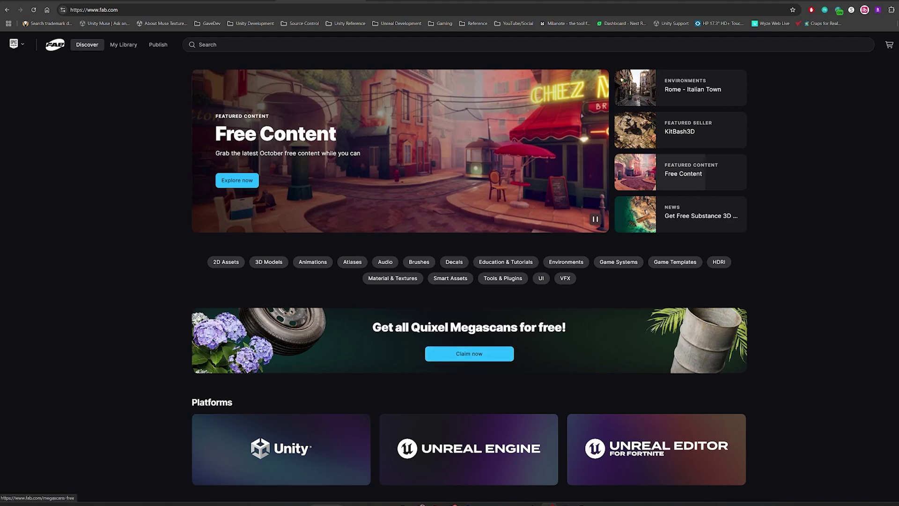
Claim all Quixel Megascans for free so the homepage banner reads Megascans claimed
left_click(487, 359)
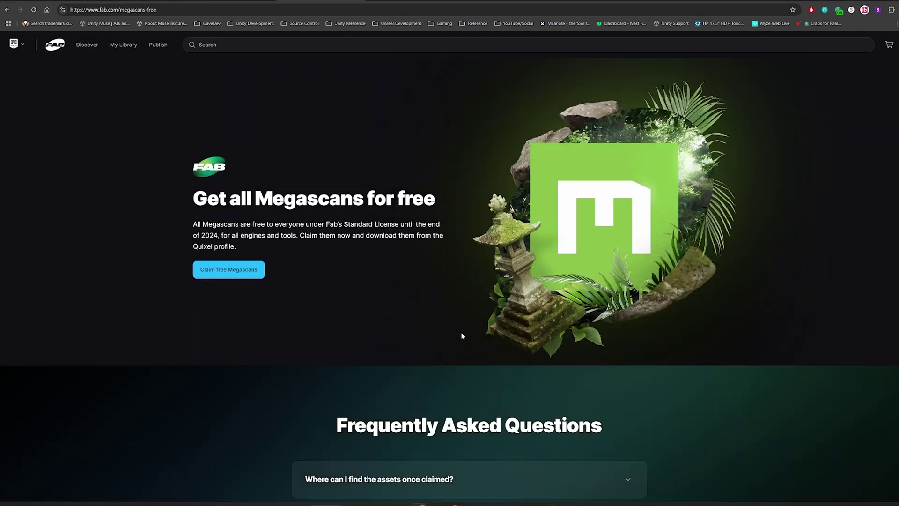
left_click(245, 275)
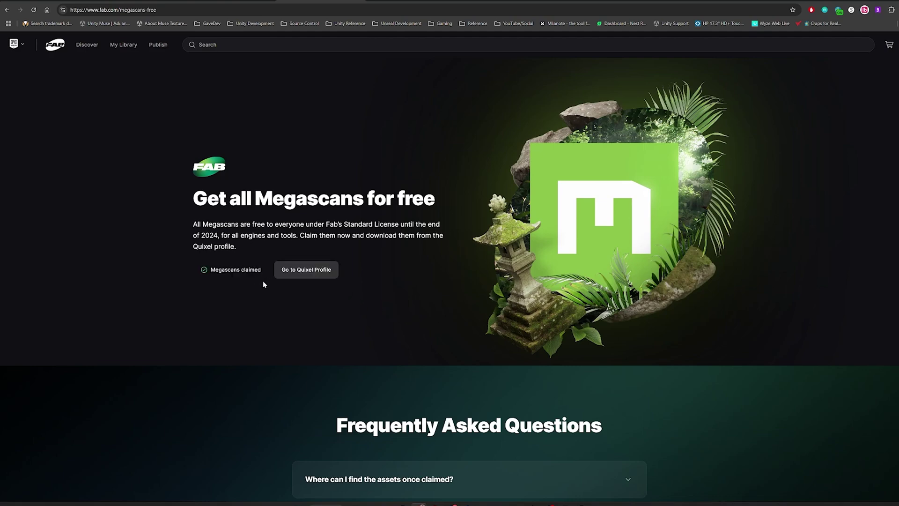
left_click_drag(263, 271, 223, 277)
left_click_drag(223, 277, 209, 274)
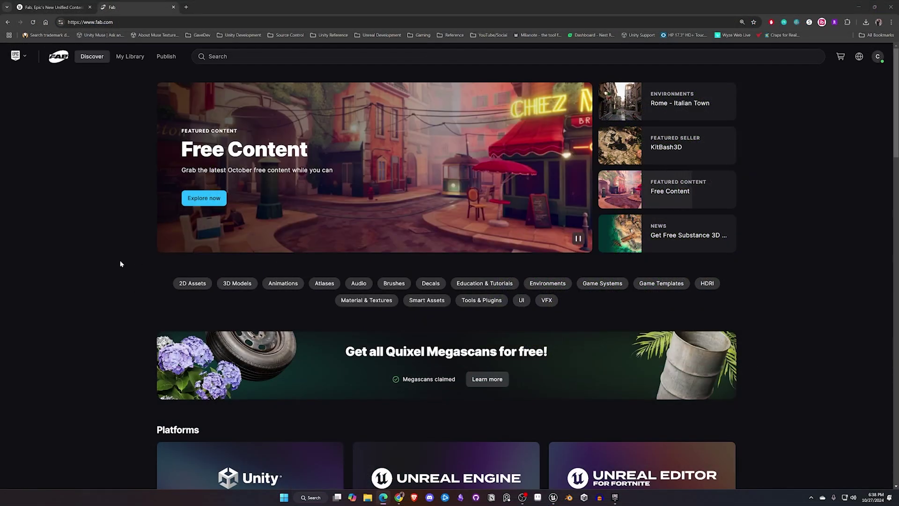
scroll(120, 264, "down", 5)
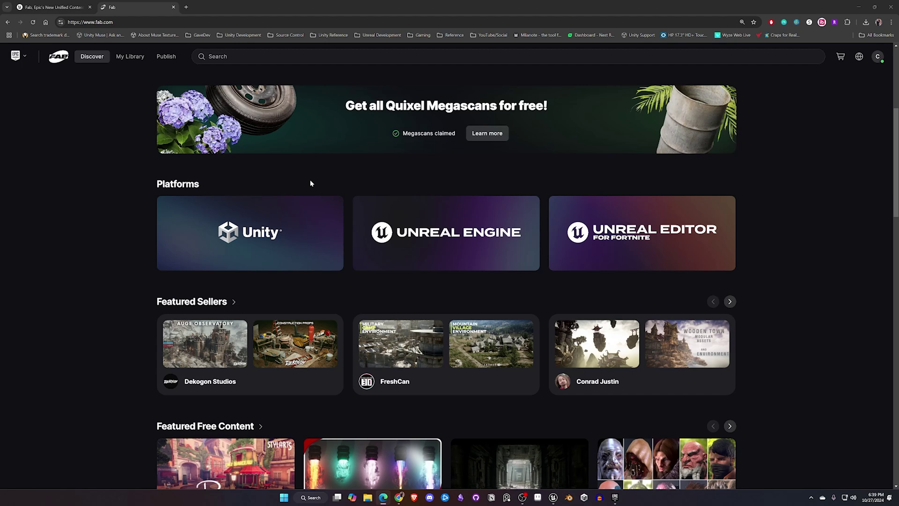
scroll(321, 177, "up", 5)
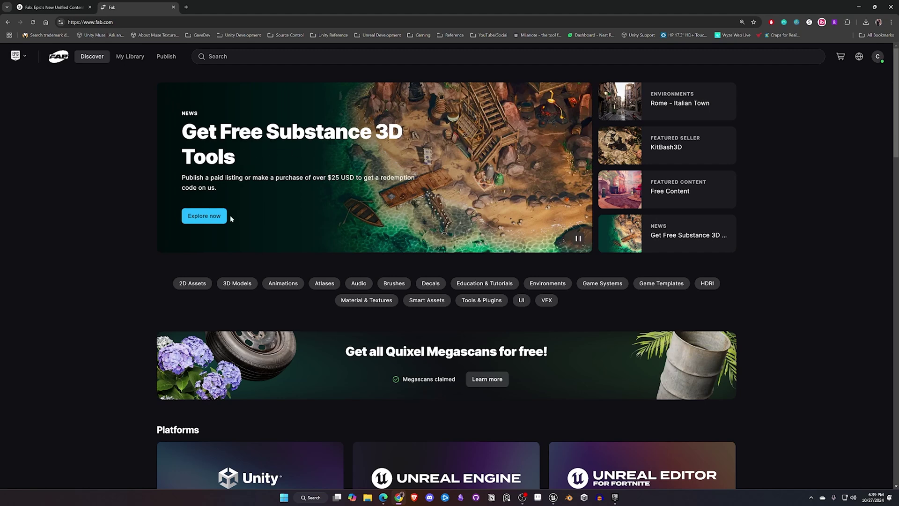
Open the Get Free Substance 3D Tools promo offering six free months of Painter and Modeler
left_click(209, 218)
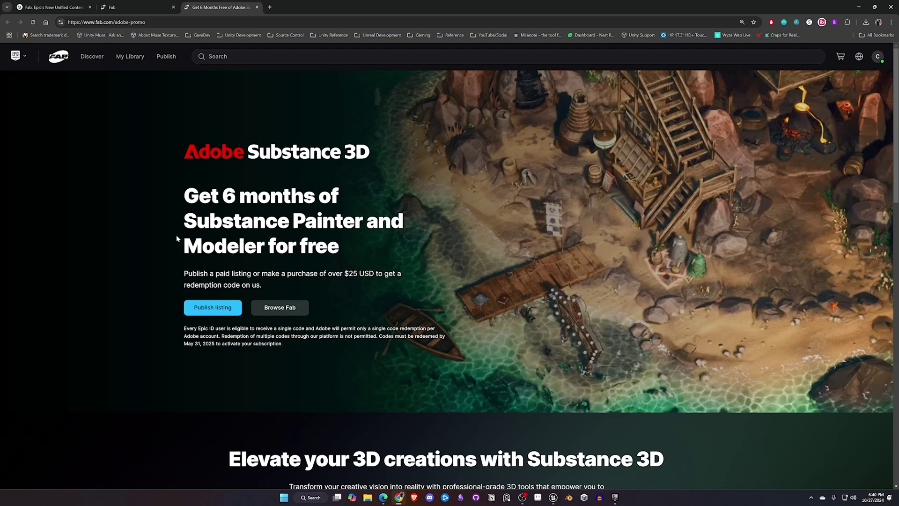
scroll(175, 238, "down", 3)
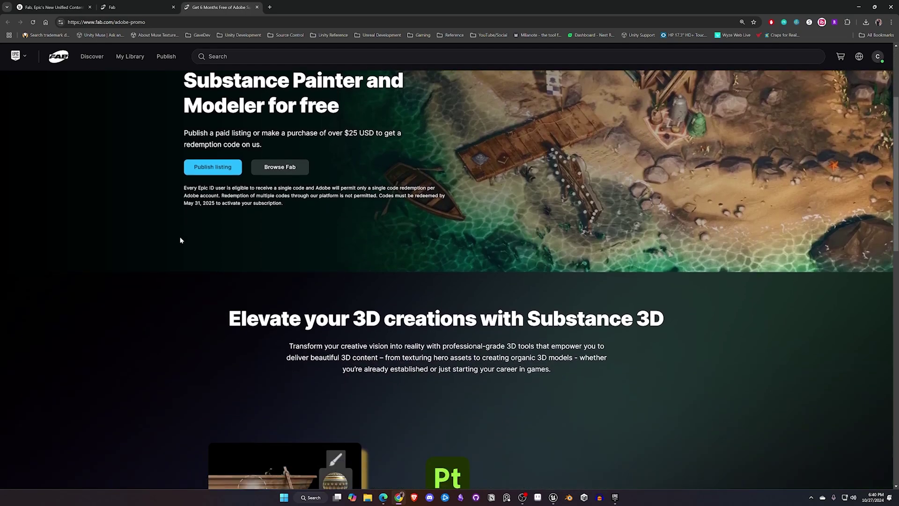
scroll(179, 240, "up", 3)
left_click(140, 9)
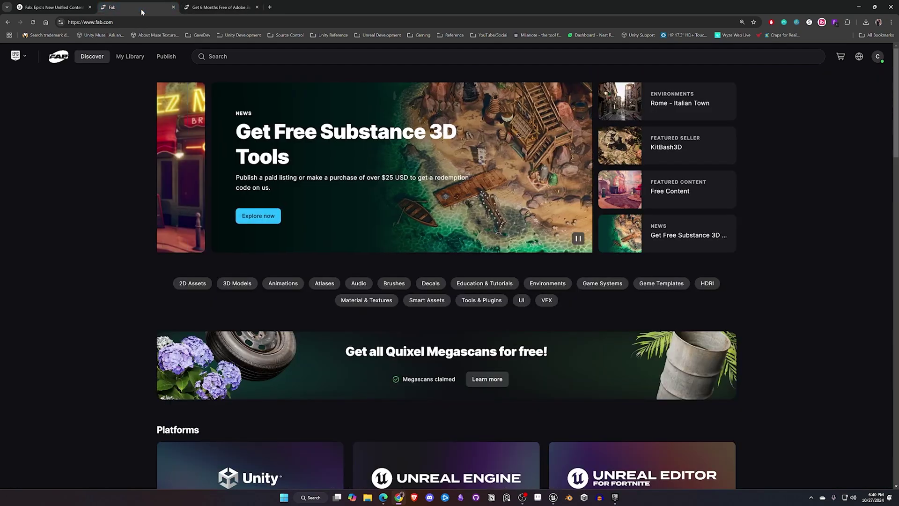
mouse_move(92, 56)
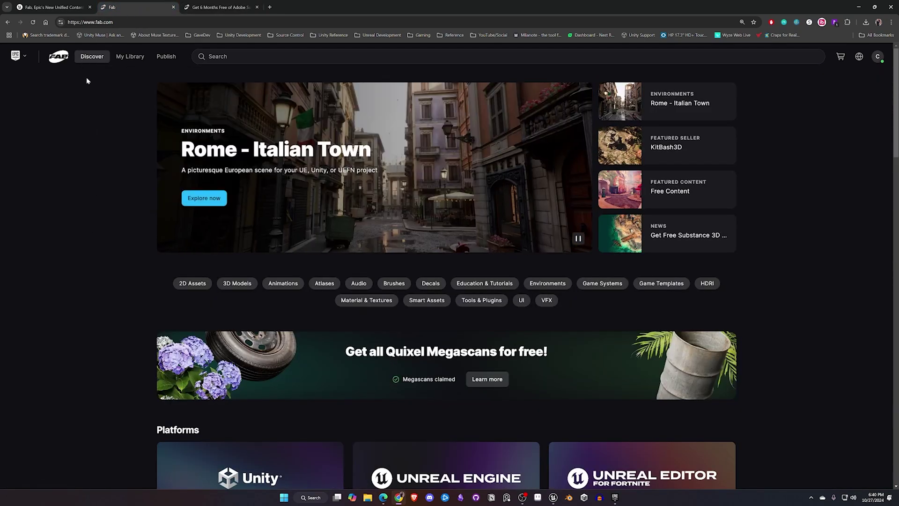
left_click(132, 60)
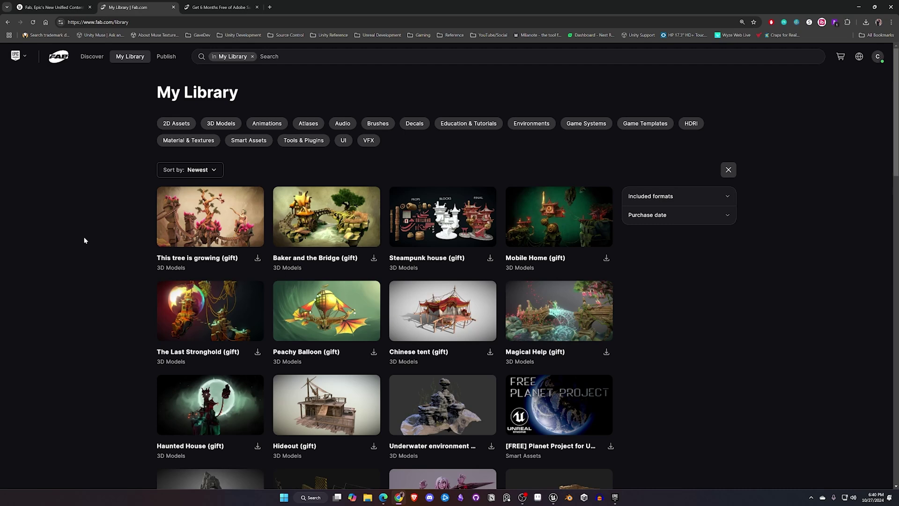
scroll(143, 256, "down", 5)
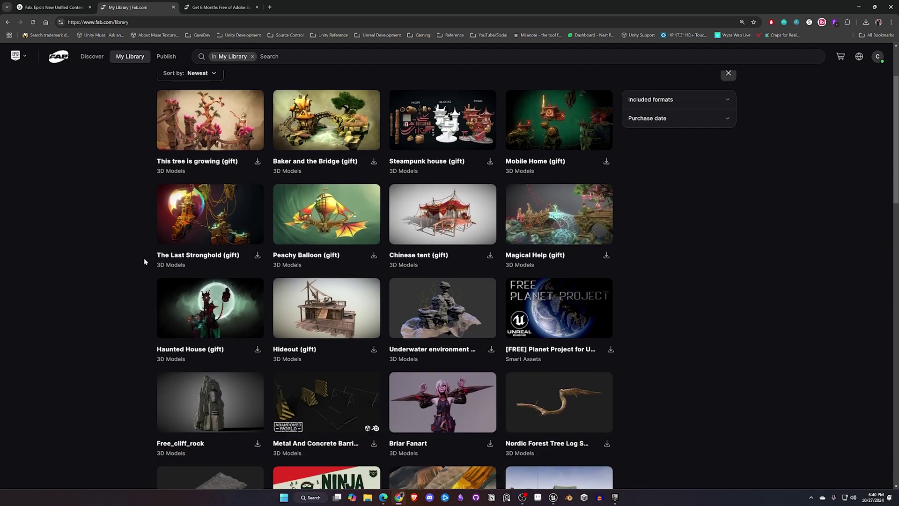
scroll(139, 201, "down", 12)
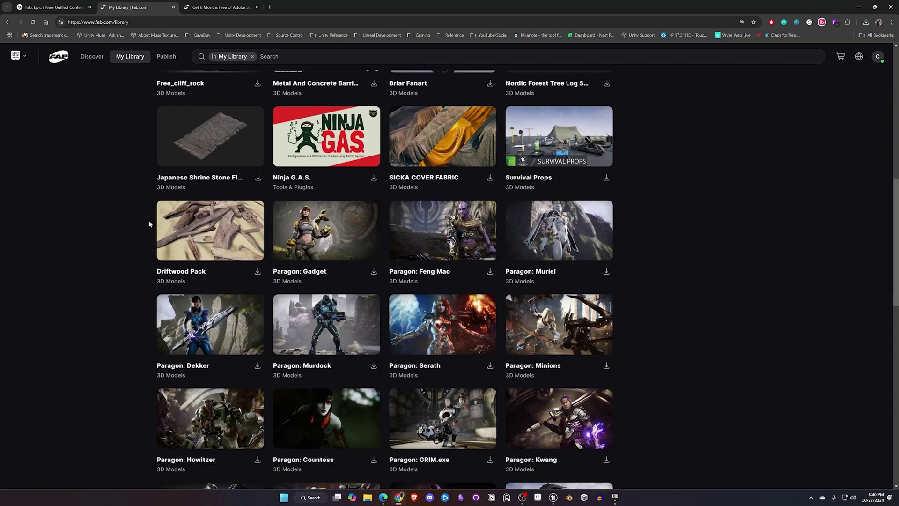
scroll(121, 239, "down", 4)
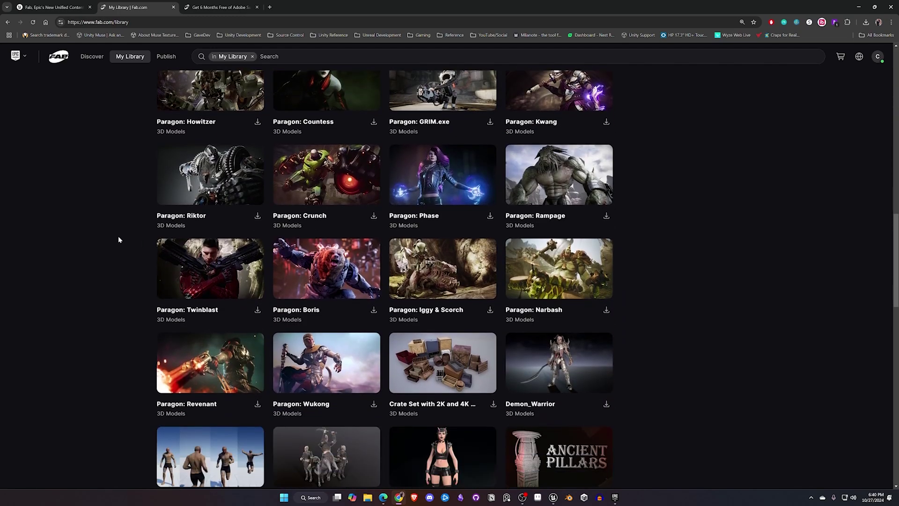
scroll(113, 239, "down", 6)
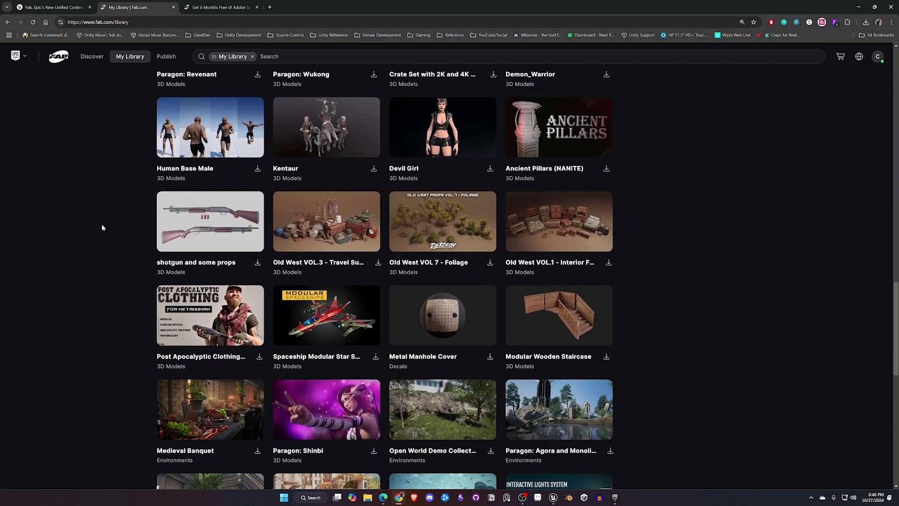
scroll(103, 224, "down", 1)
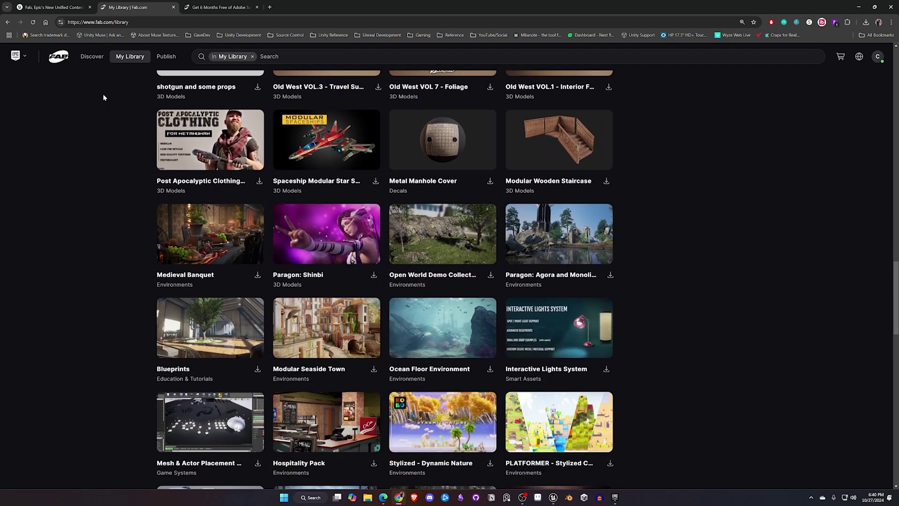
left_click(91, 56)
scroll(111, 188, "down", 2)
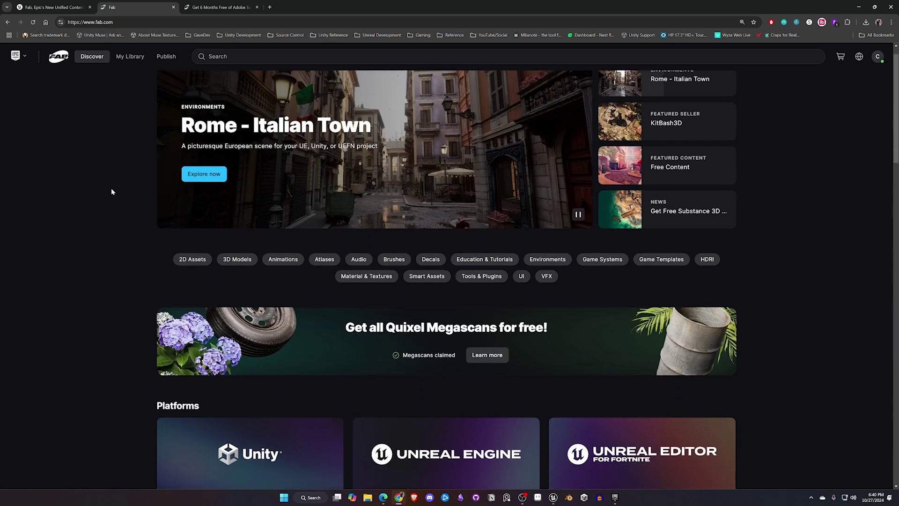
left_click(237, 178)
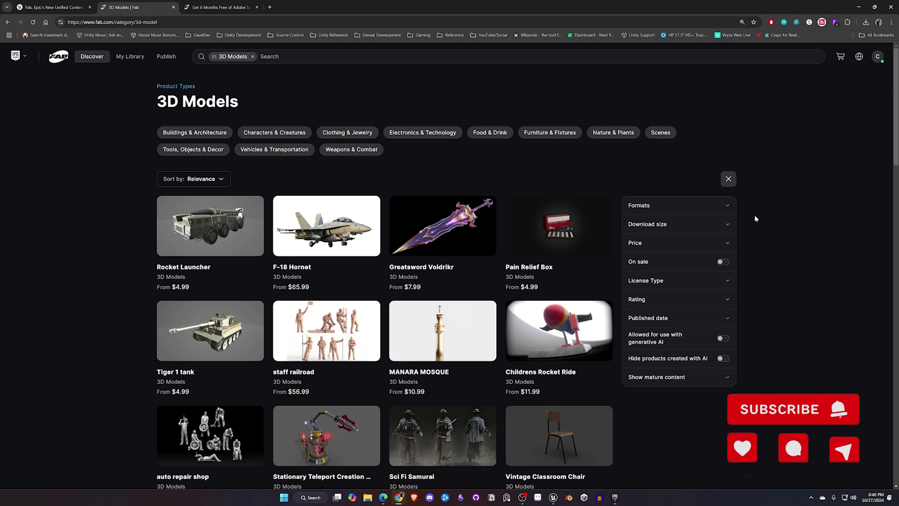
Filter the 3D Models listing to Unreal Engine format and Free price, then browse the results
left_click(727, 206)
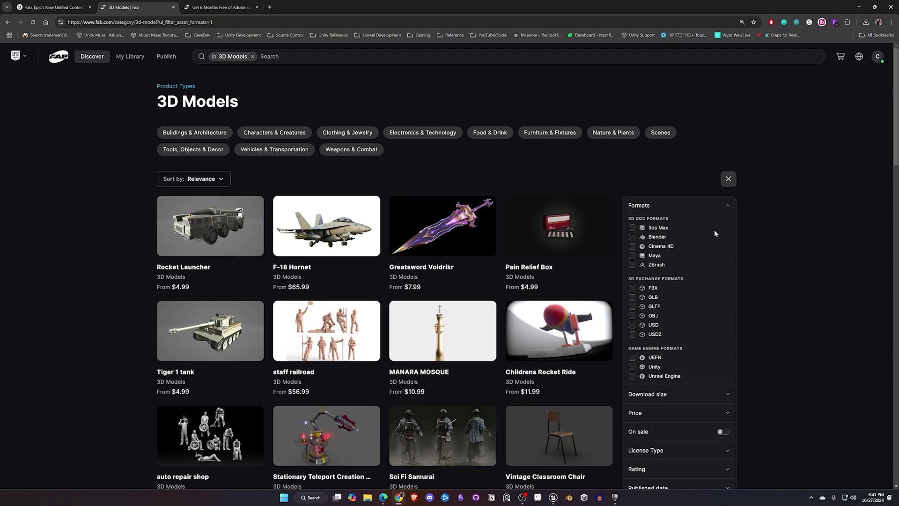
left_click(631, 376)
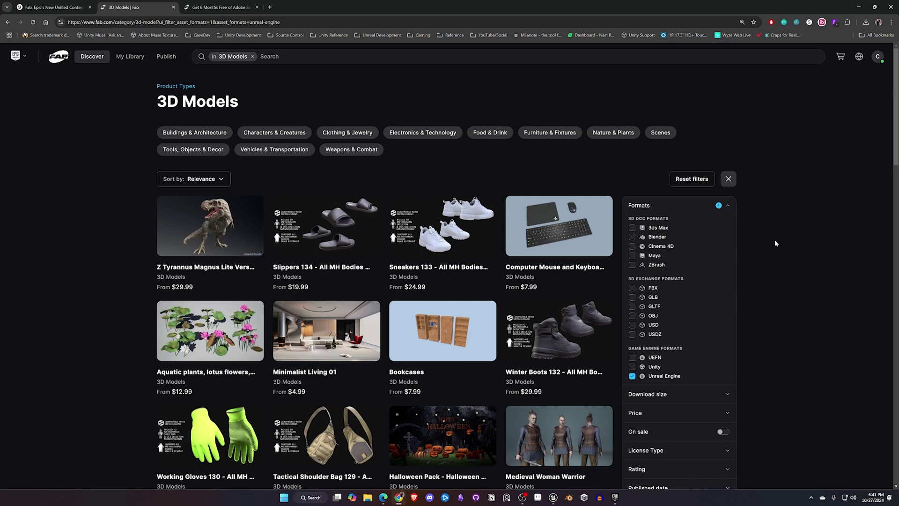
scroll(774, 244, "down", 3)
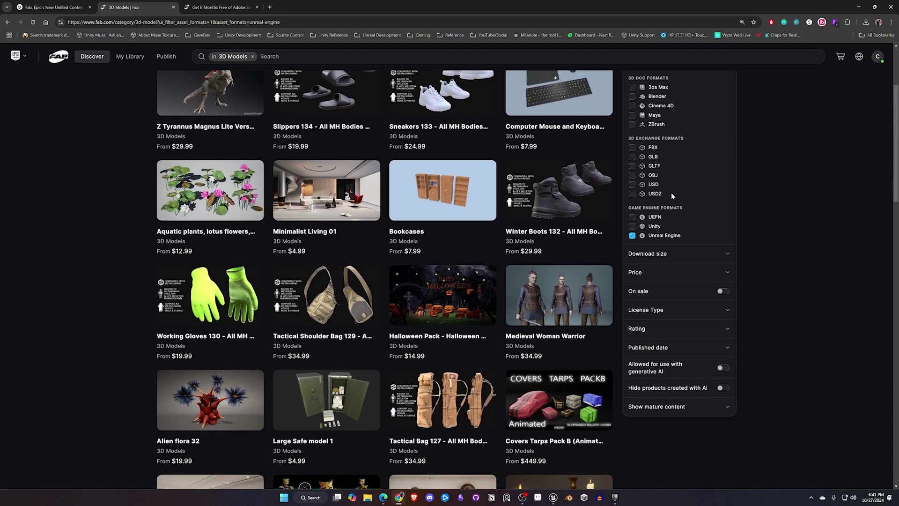
left_click(727, 273)
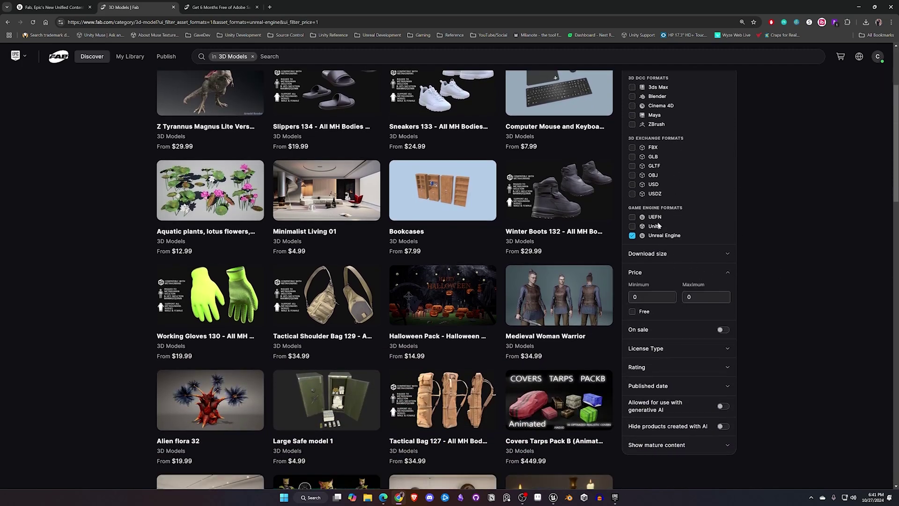
left_click(632, 311)
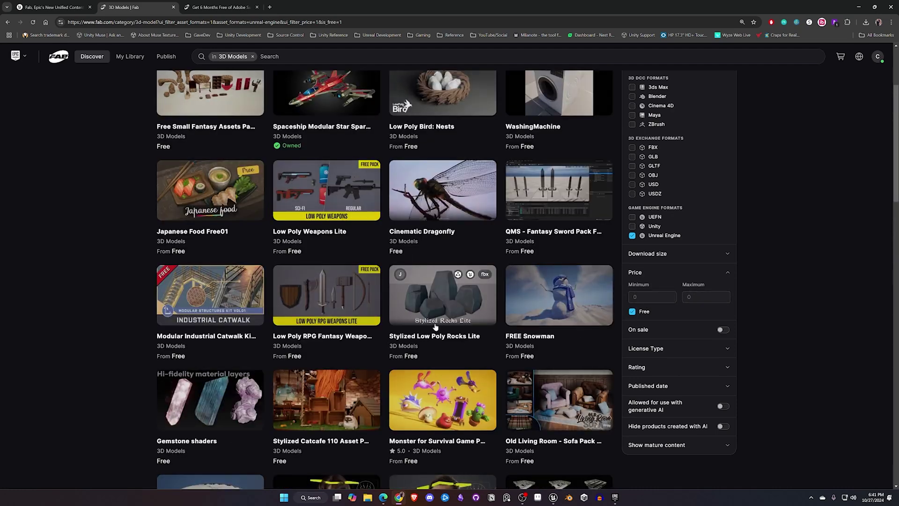
scroll(178, 262, "up", 3)
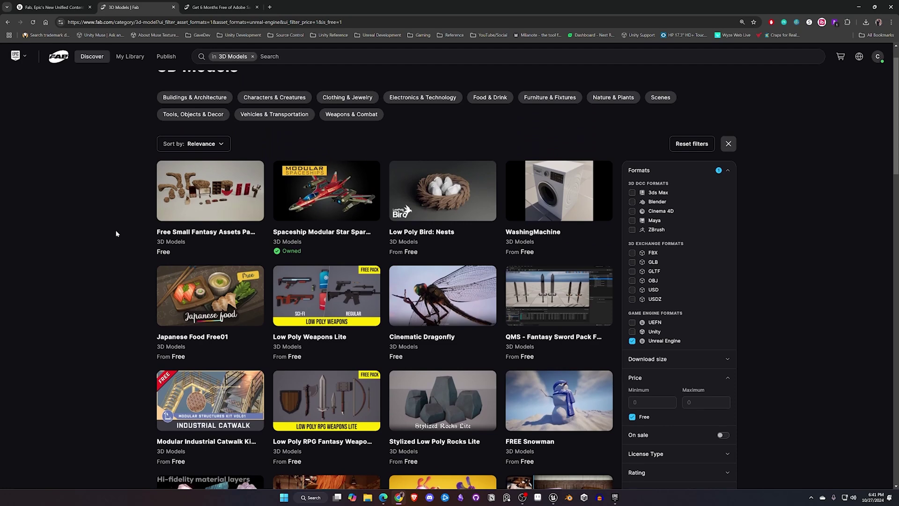
scroll(123, 196, "down", 3)
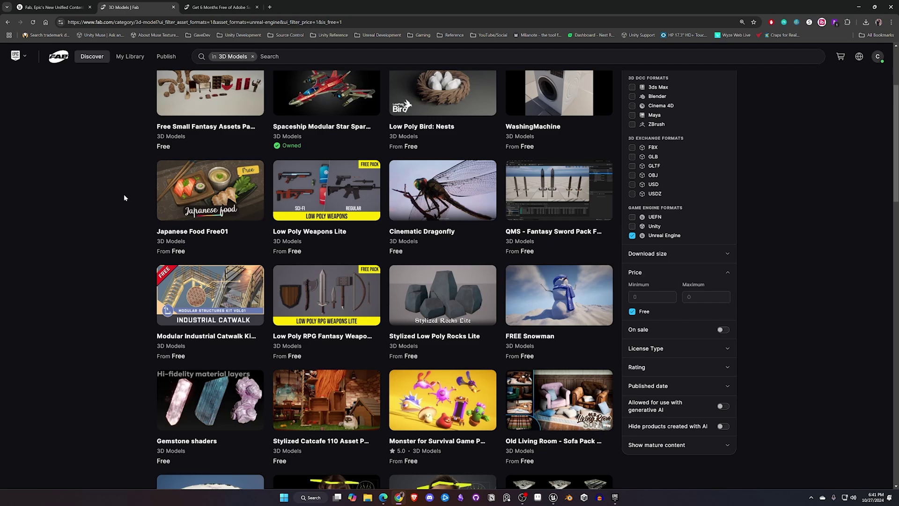
scroll(125, 193, "down", 5)
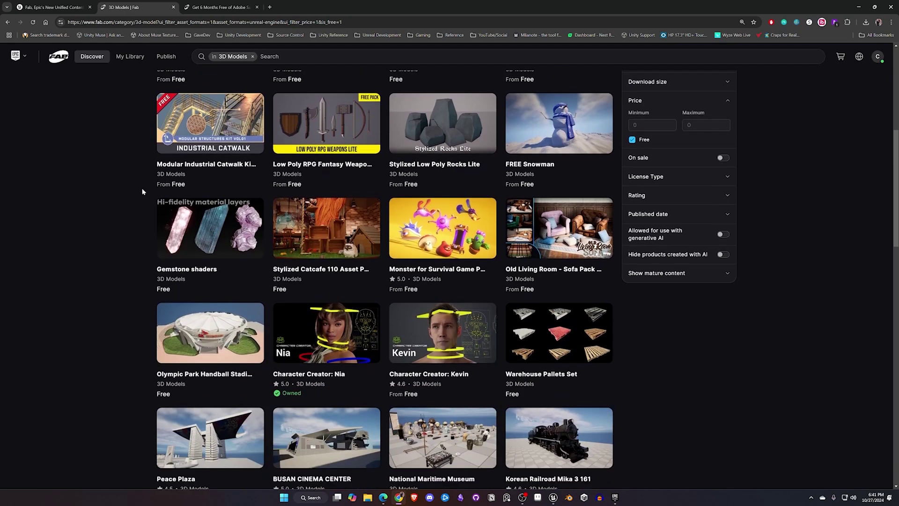
scroll(140, 157, "down", 4)
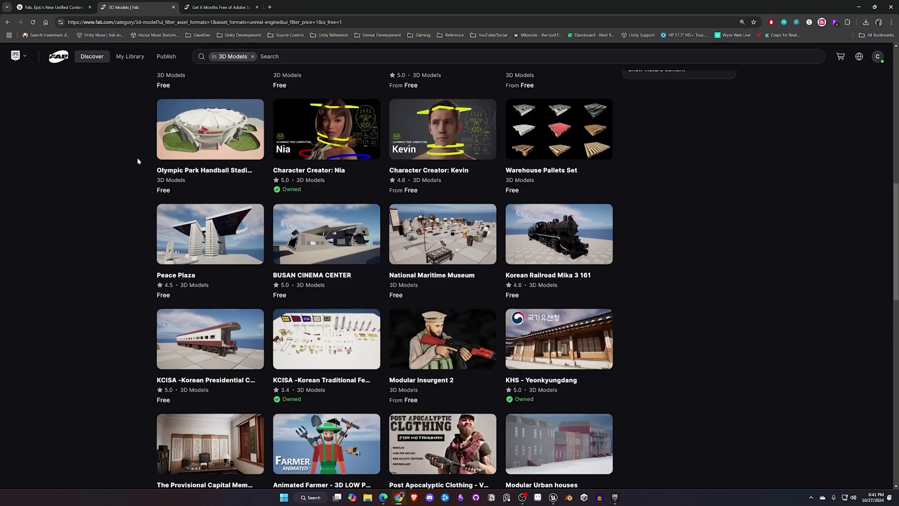
scroll(137, 157, "up", 9)
scroll(136, 155, "up", 3)
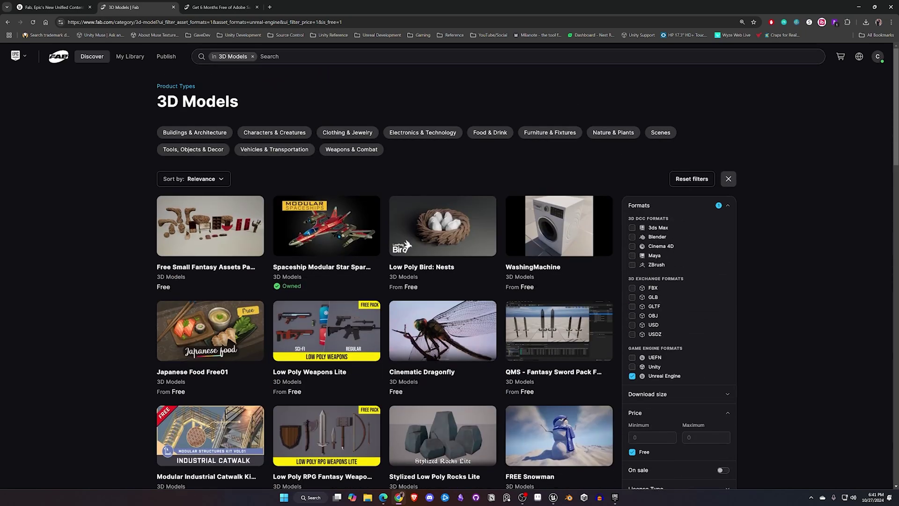
Search all of Fab for 'Quixel' and open the Quixel seller page
left_click(252, 56)
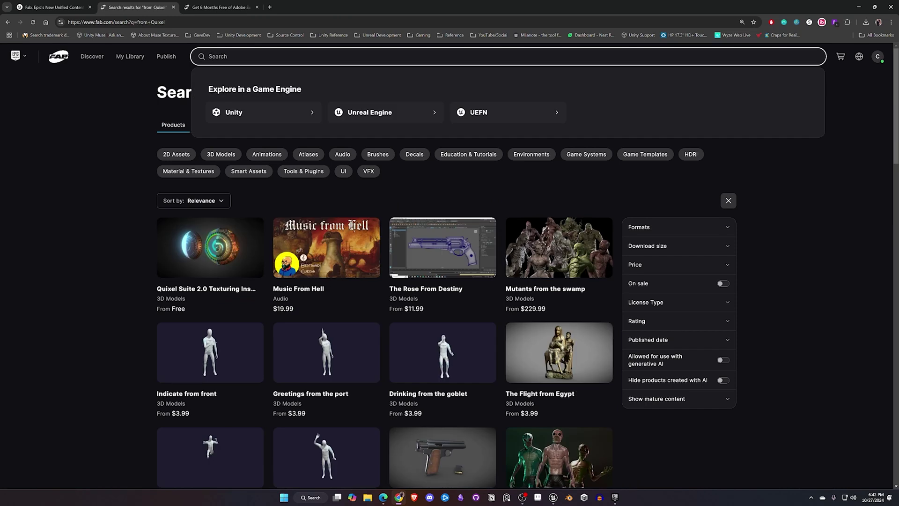
type("Q")
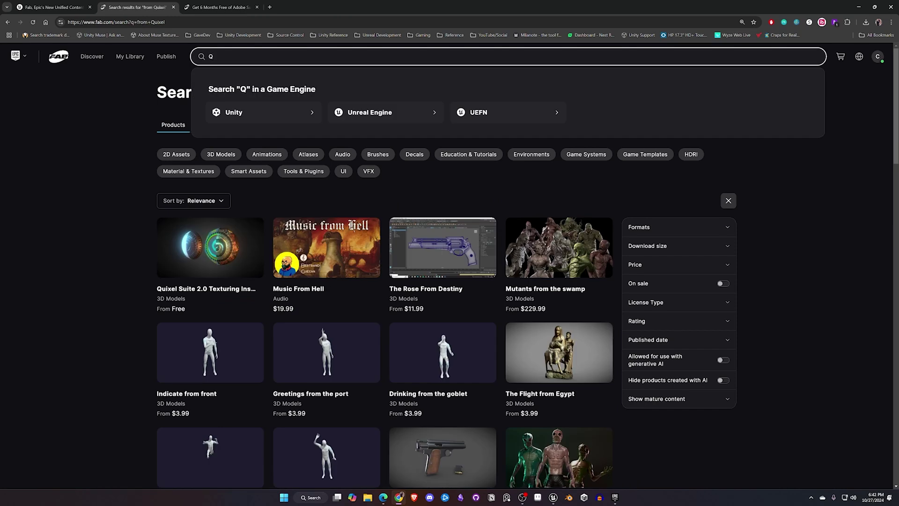
type("uixel")
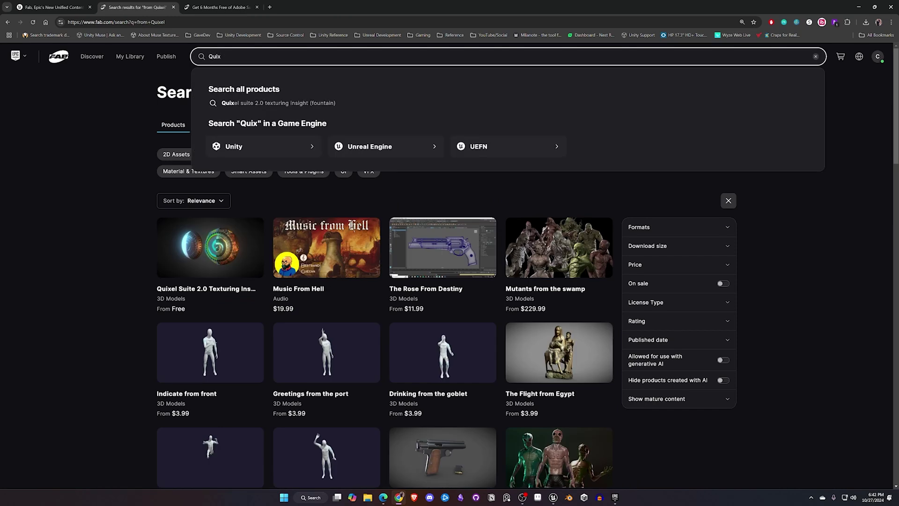
key("Return")
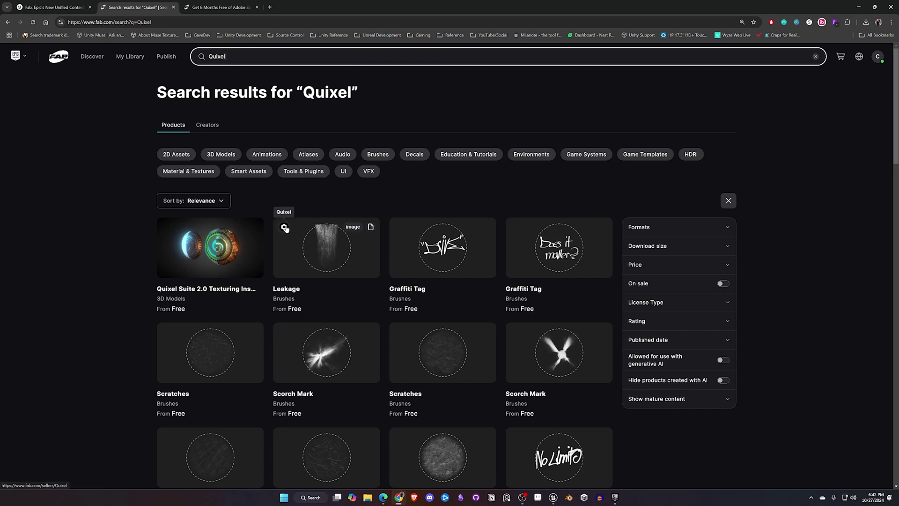
left_click(284, 228)
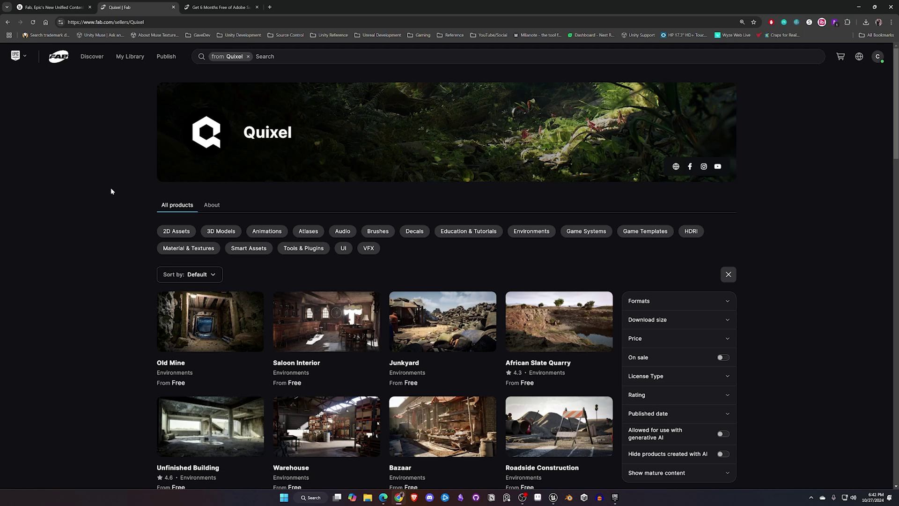
Browse the Quixel seller's free assets, briefly viewing the Old Mine listing
scroll(119, 167, "down", 2)
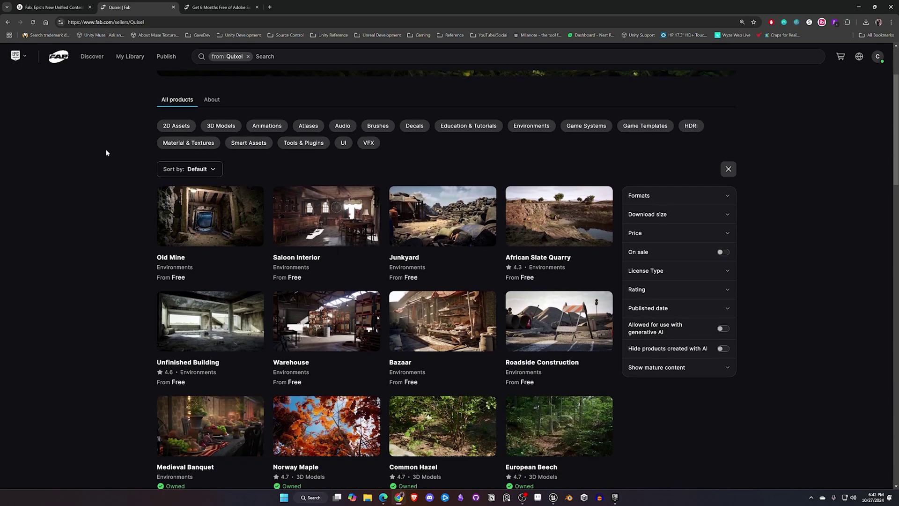
scroll(106, 170, "down", 2)
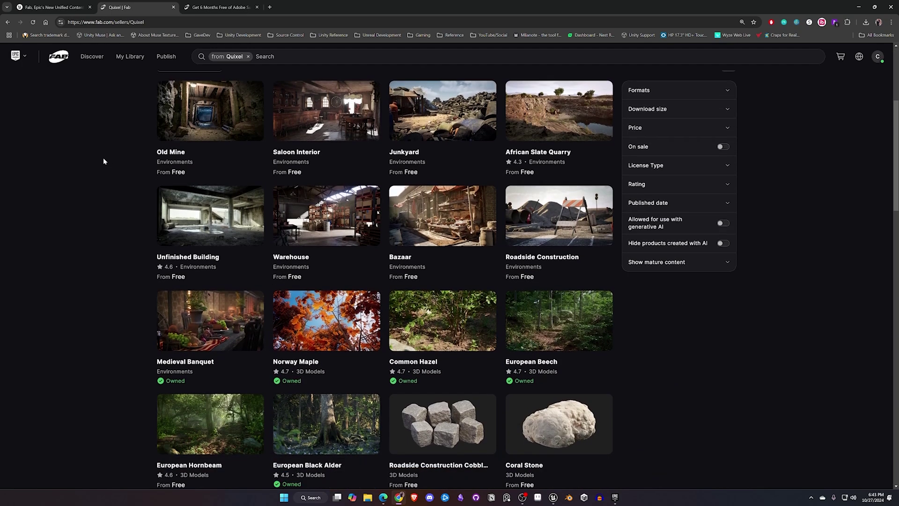
scroll(104, 161, "down", 4)
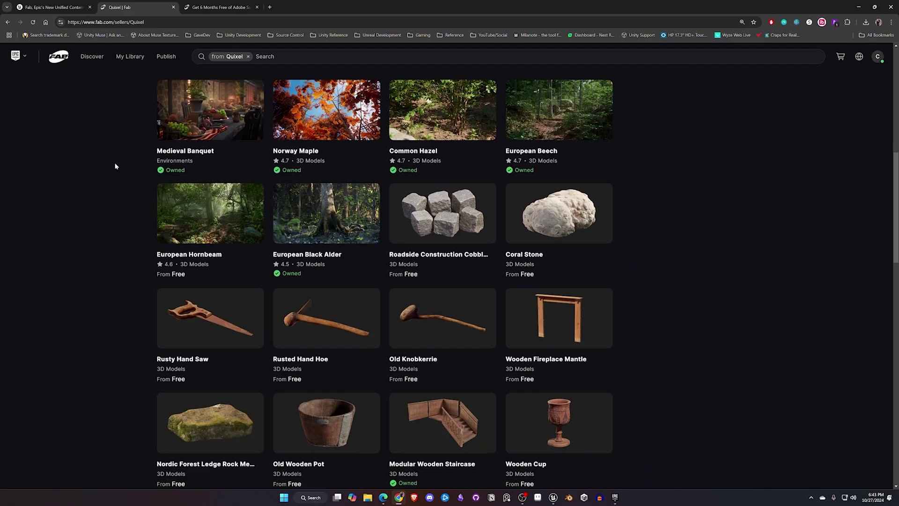
scroll(114, 165, "up", 5)
scroll(116, 164, "down", 1)
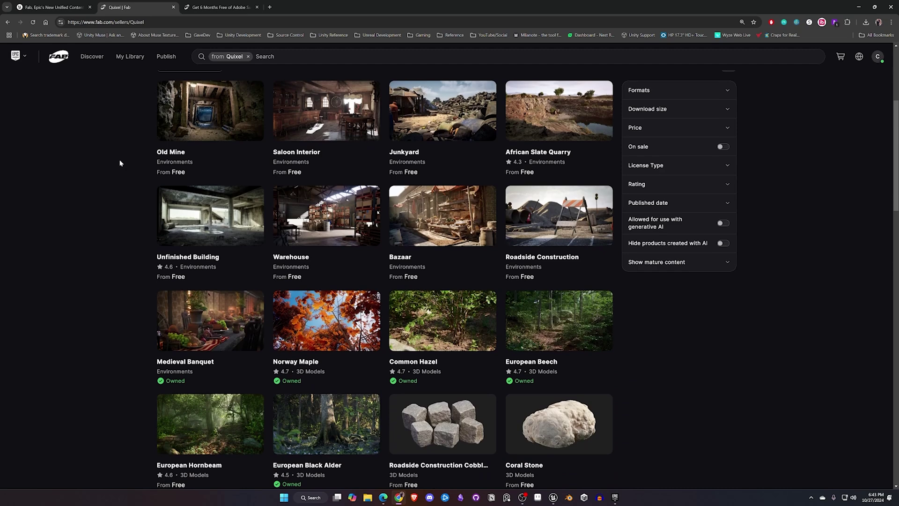
left_click(206, 139)
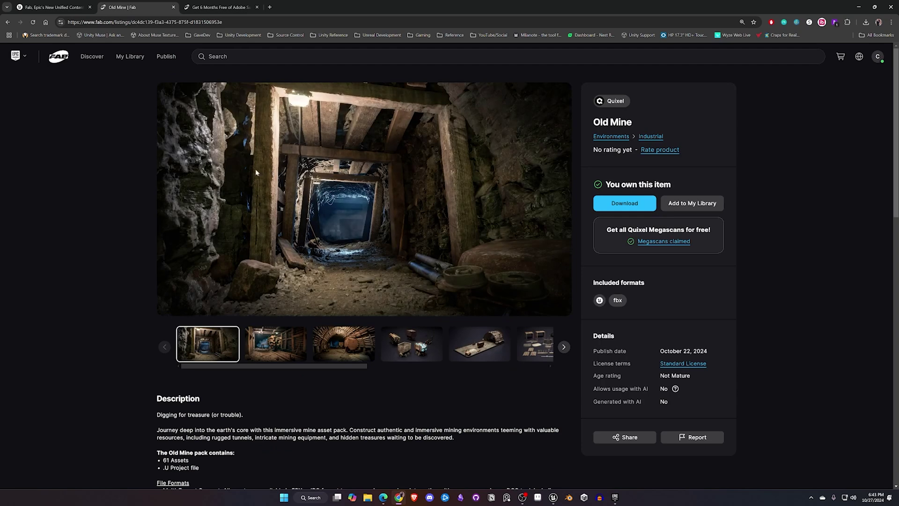
key("alt+Left")
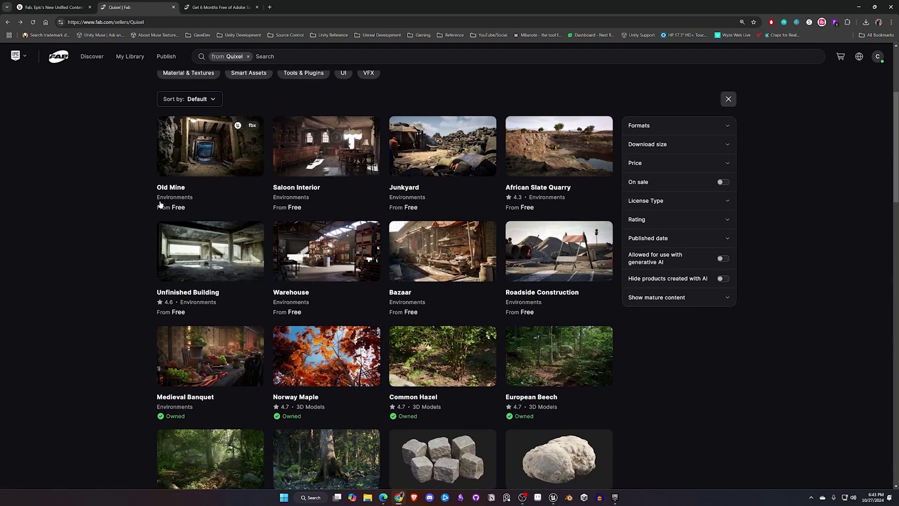
scroll(160, 205, "down", 2)
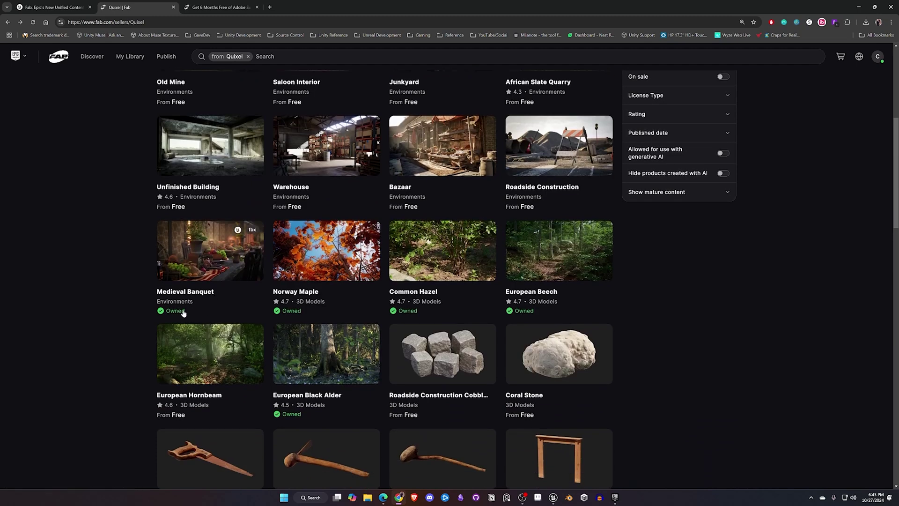
scroll(183, 312, "down", 3)
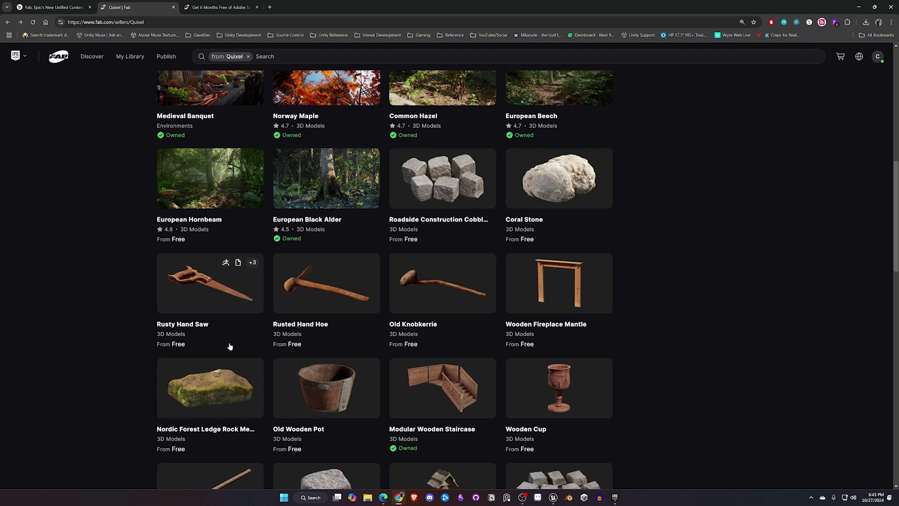
Open the Rusted Hand Hoe listing and add it to My Library
left_click(307, 304)
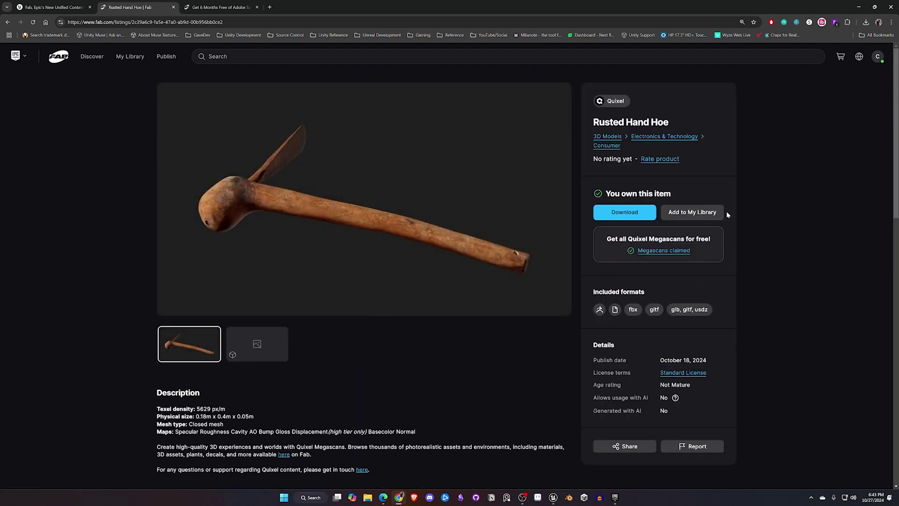
left_click_drag(605, 193, 680, 194)
left_click(684, 196)
left_click(682, 211)
scroll(136, 333, "down", 2)
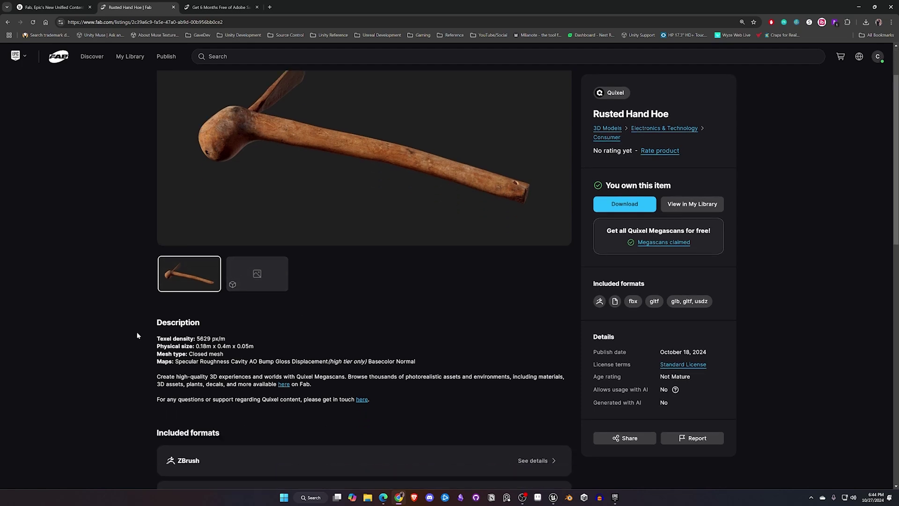
scroll(136, 330, "up", 2)
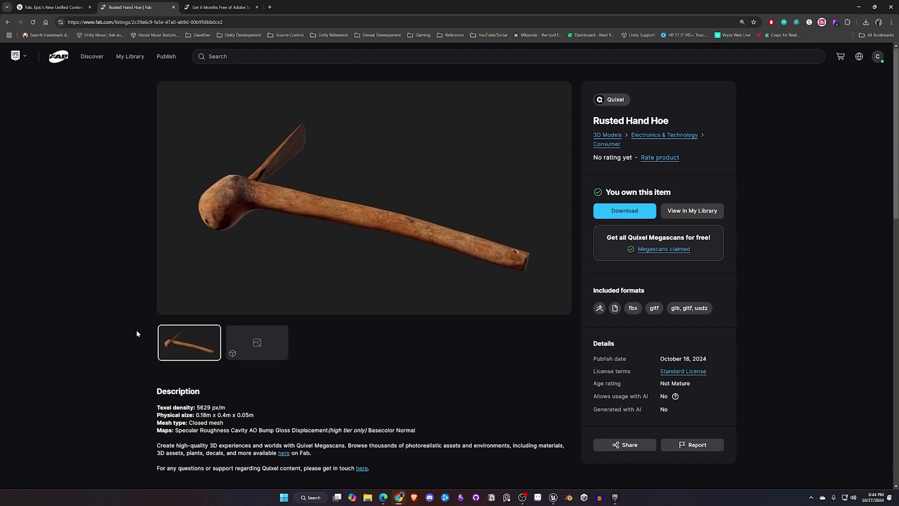
Load the Rusted Hand Hoe's 3D preview, orbit to its blade, and open the scene inspector
left_click(263, 345)
left_click(382, 233)
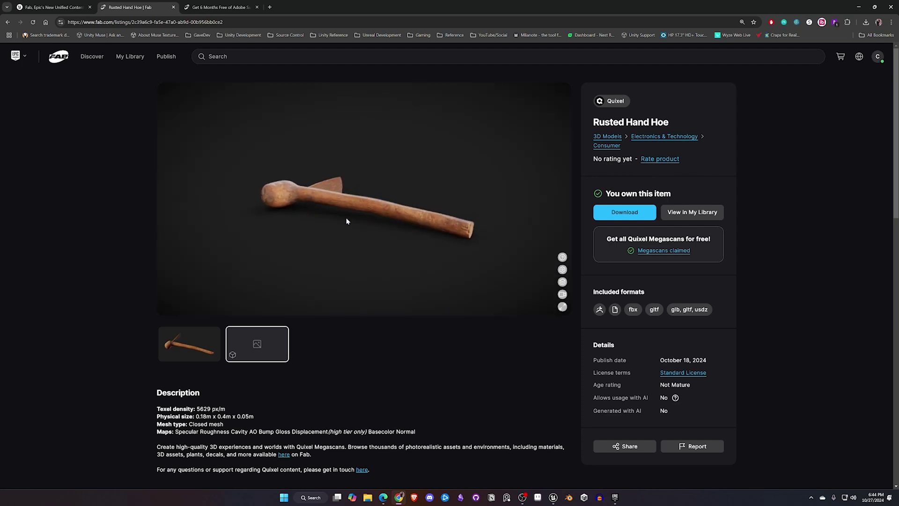
scroll(345, 213, "up", 8)
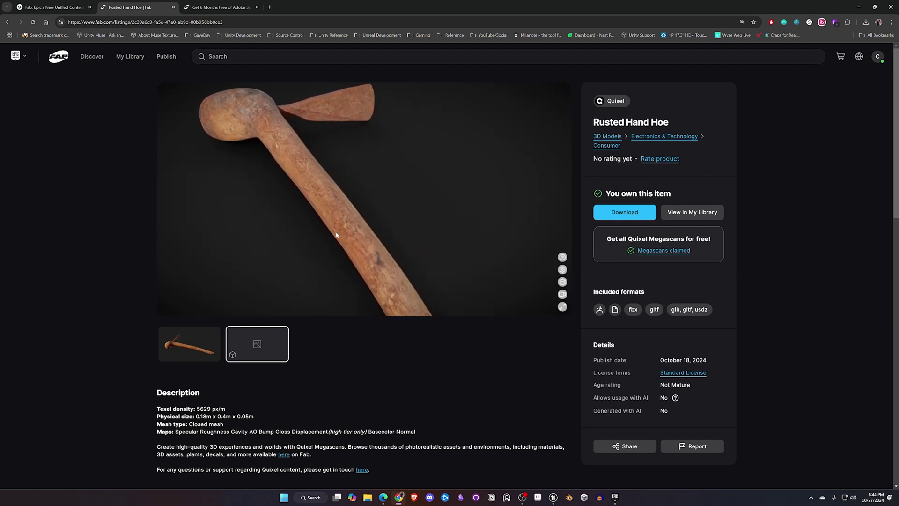
left_click_drag(432, 187, 379, 210)
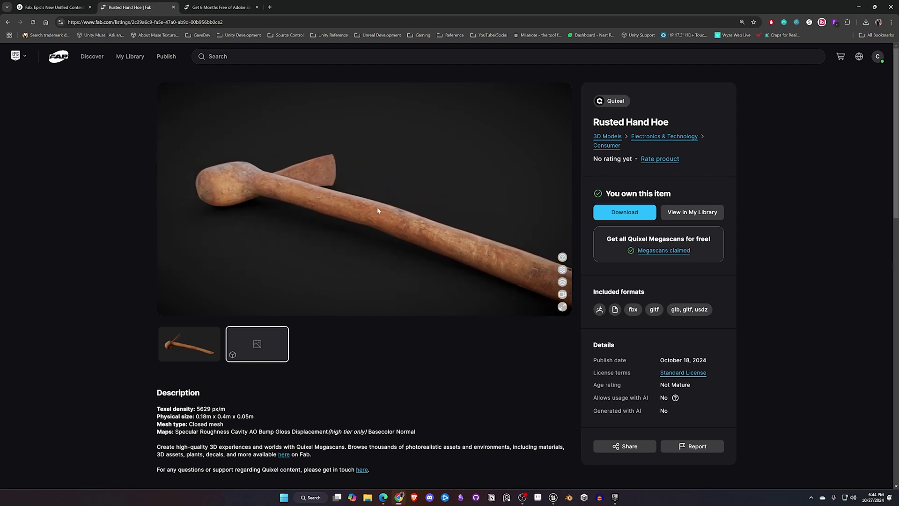
left_click(562, 270)
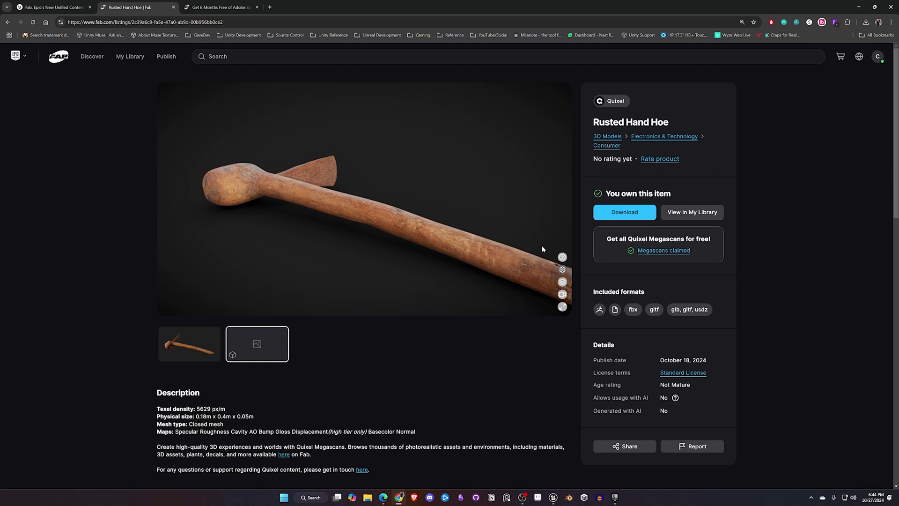
left_click(562, 271)
left_click(562, 281)
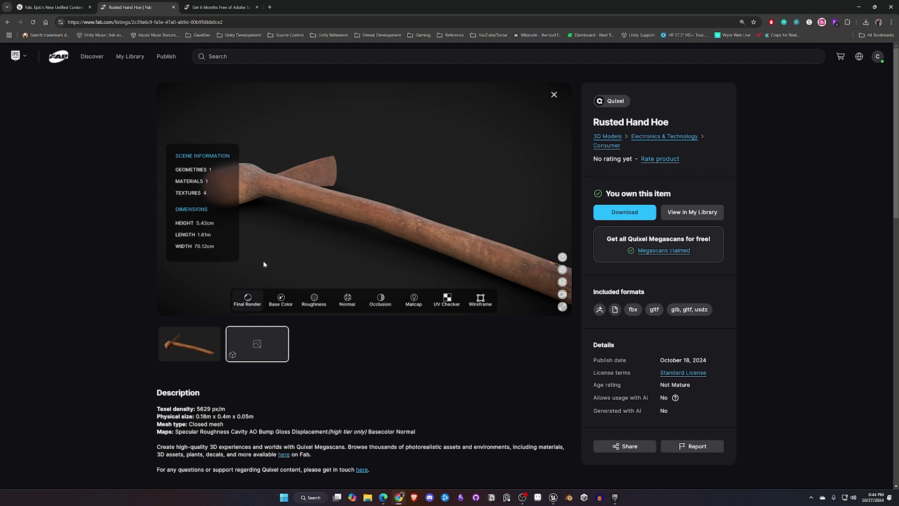
Show the hoe's base colour, set wireframe colour to dark red #900000, and toggle wireframe on and off
left_click(279, 302)
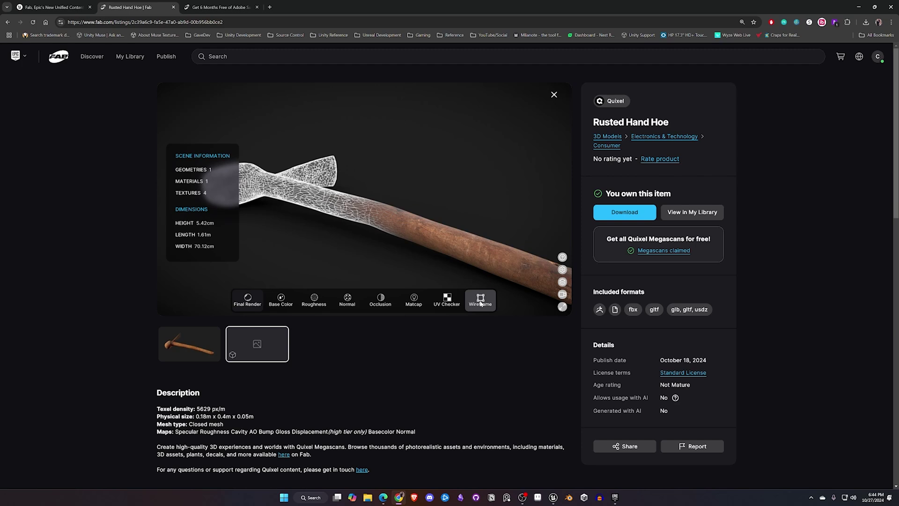
left_click(563, 269)
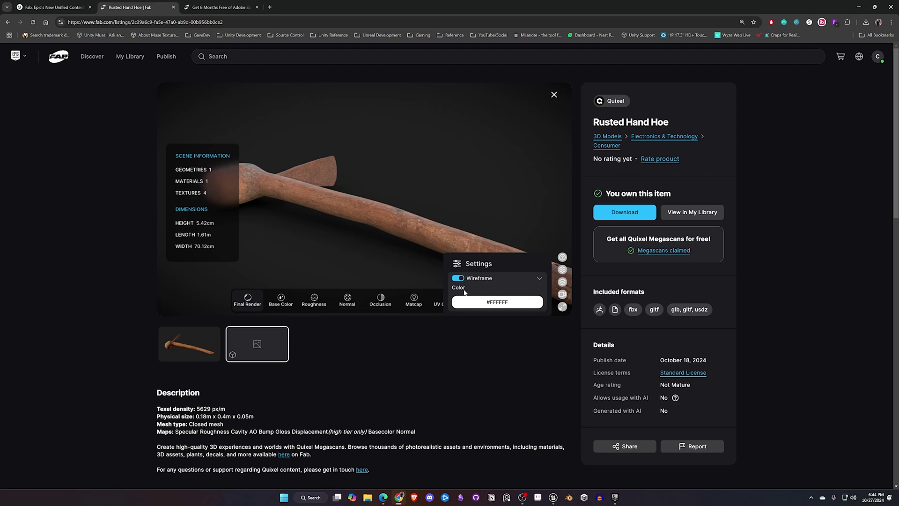
left_click(497, 301)
left_click_drag(456, 174, 481, 161)
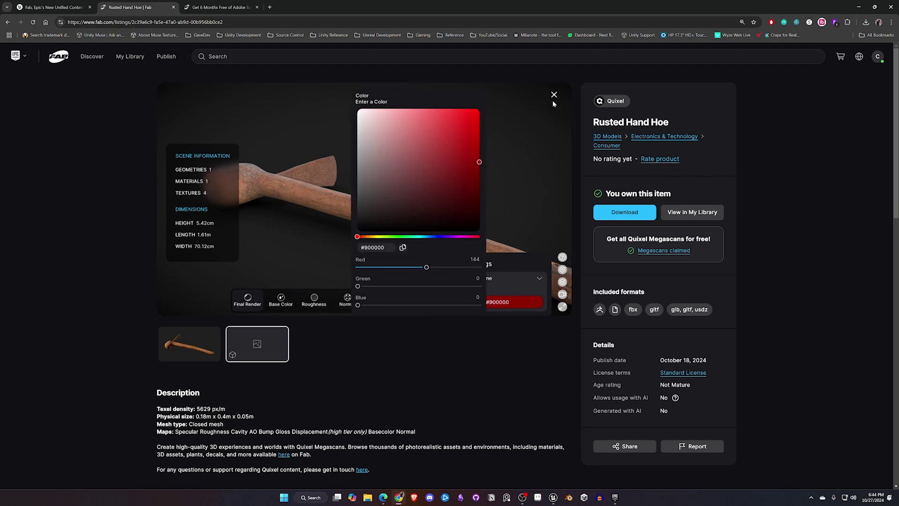
left_click(519, 178)
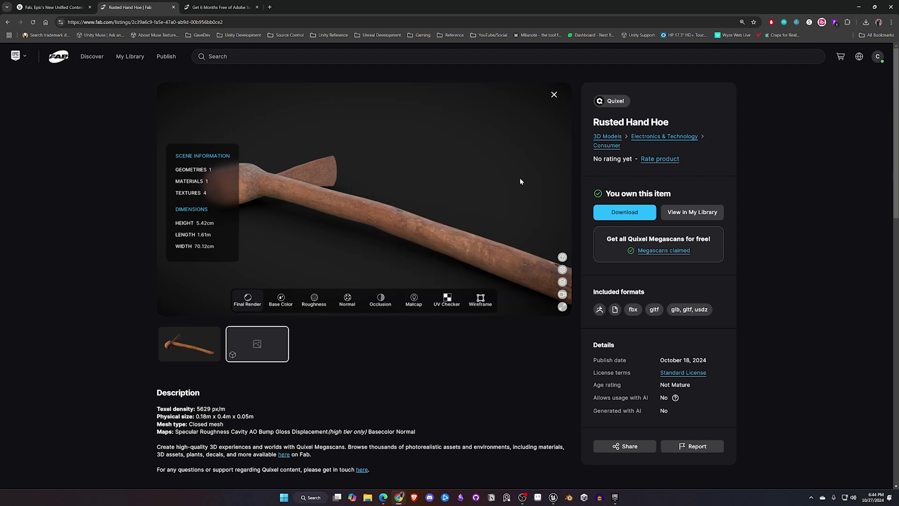
left_click(481, 299)
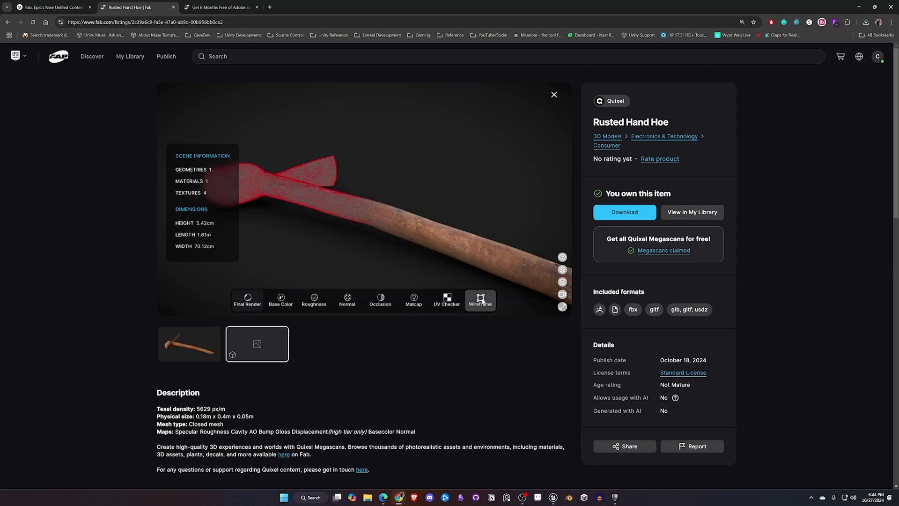
left_click(478, 294)
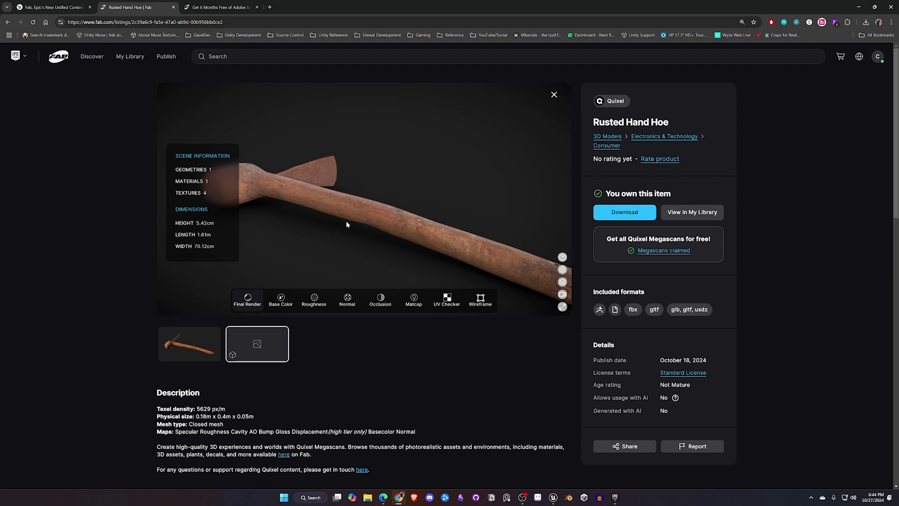
Hide and restore the viewer overlay, reset the camera, orbit the hoe, and close the preview
left_click(561, 283)
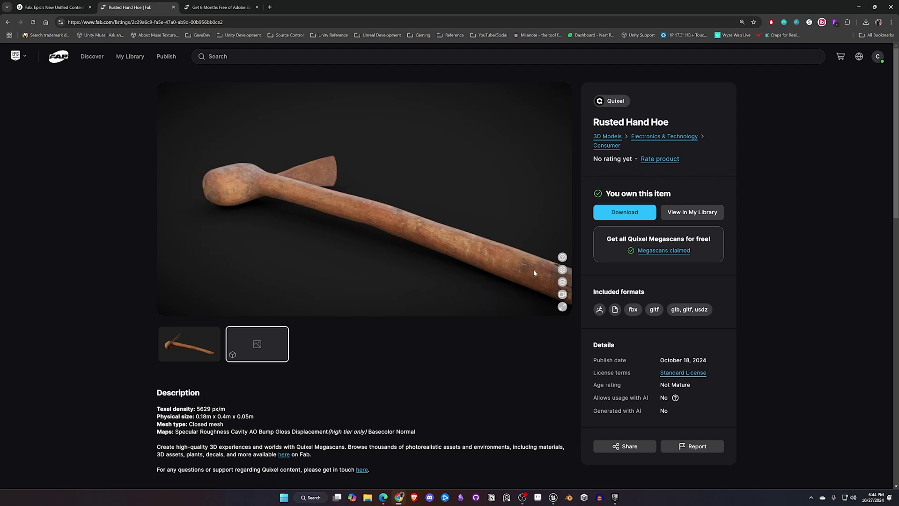
left_click(562, 294)
left_click(562, 282)
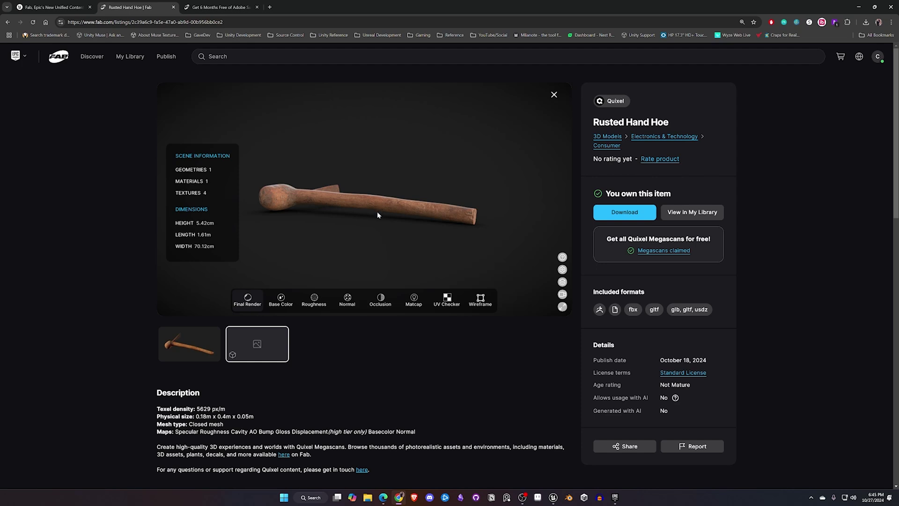
mouse_move(378, 211)
left_mouse_down()
mouse_move(327, 243)
mouse_move(381, 217)
left_mouse_up()
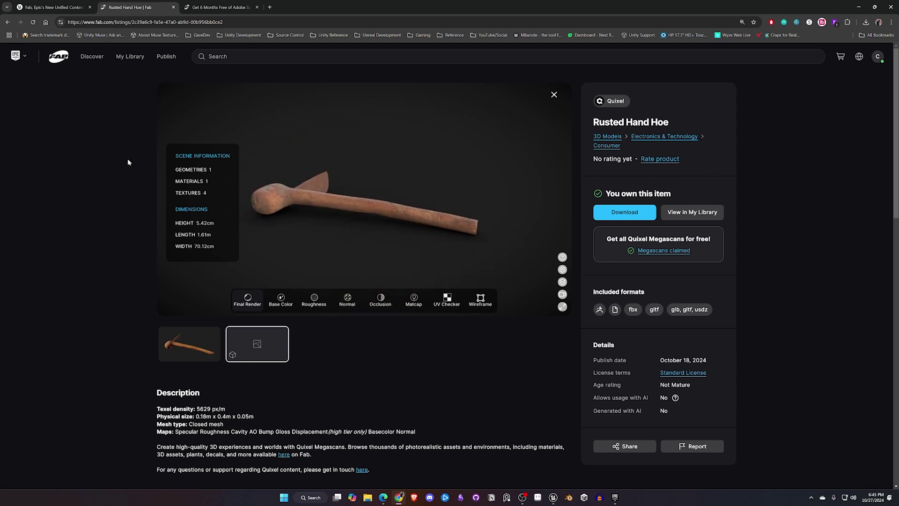
key("alt+Left")
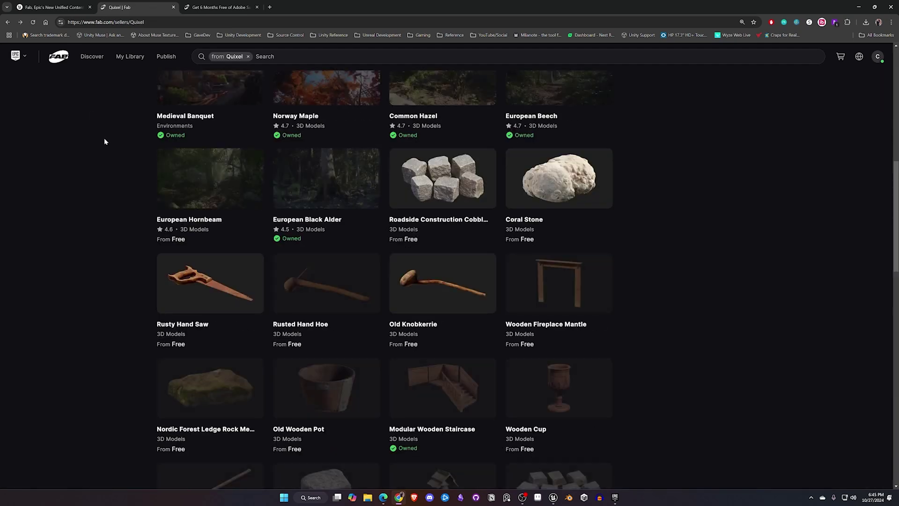
From Fab home, open the Animations category and filter it to Free items like RamsterZ Free Anims
scroll(119, 171, "down", 1)
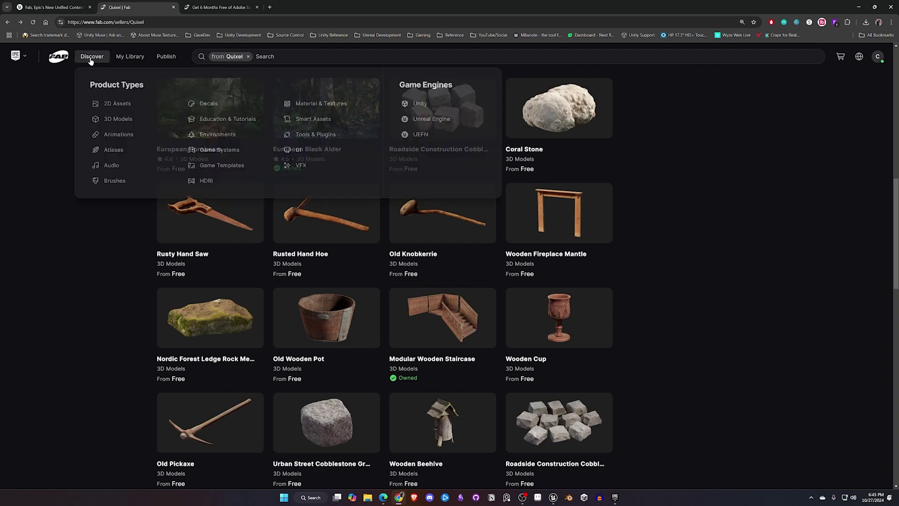
left_click(92, 57)
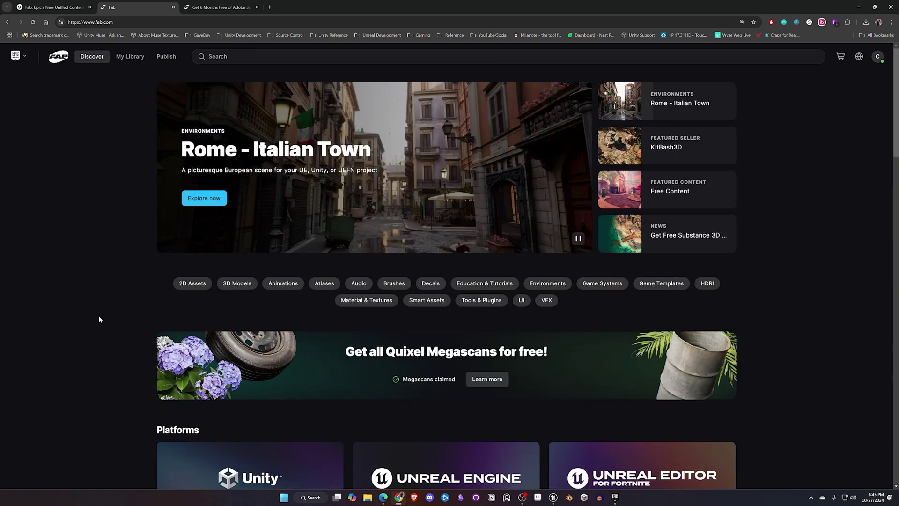
scroll(122, 257, "down", 1)
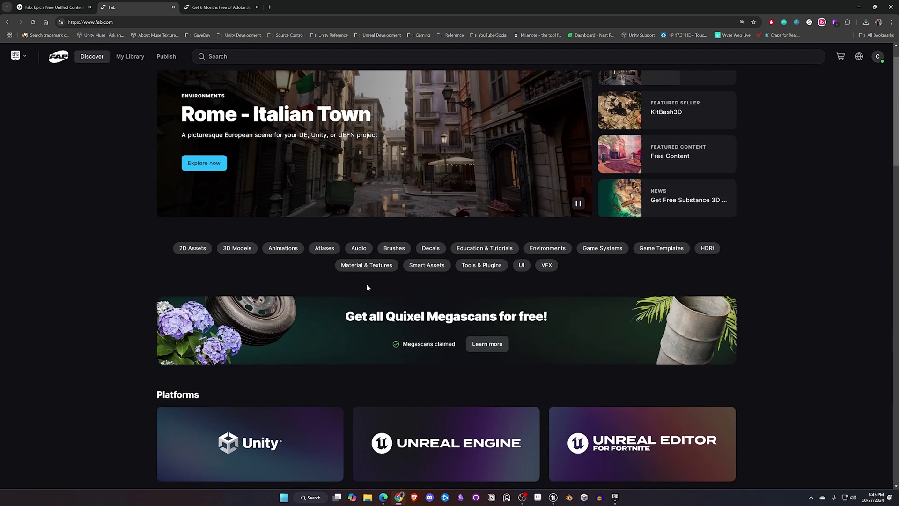
scroll(356, 288, "up", 1)
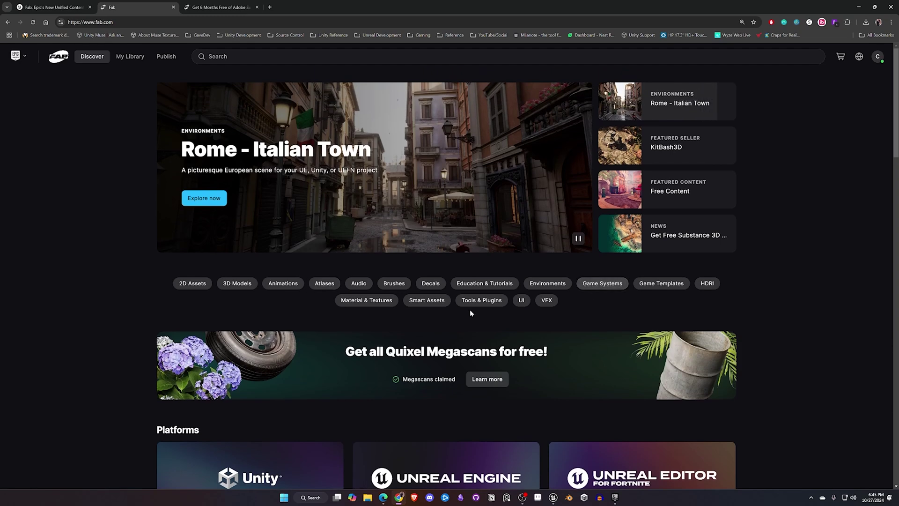
left_click(276, 283)
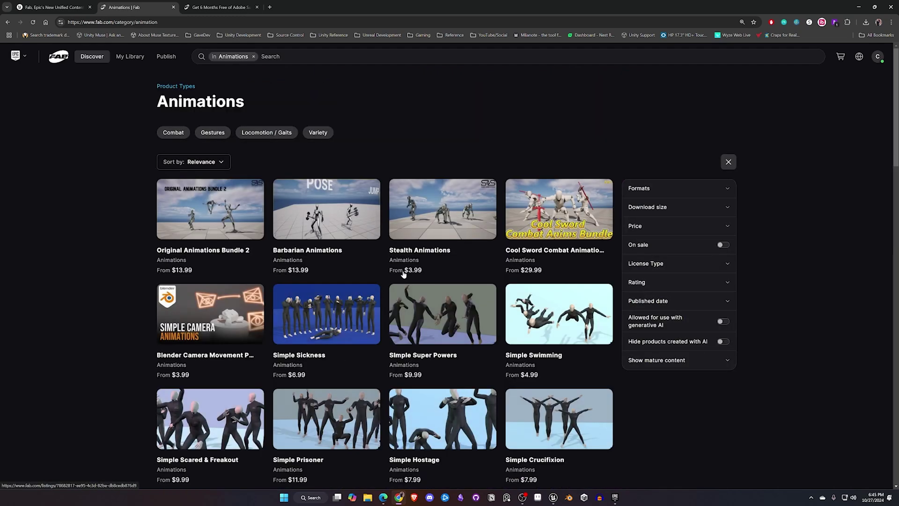
left_click(728, 226)
left_click(632, 265)
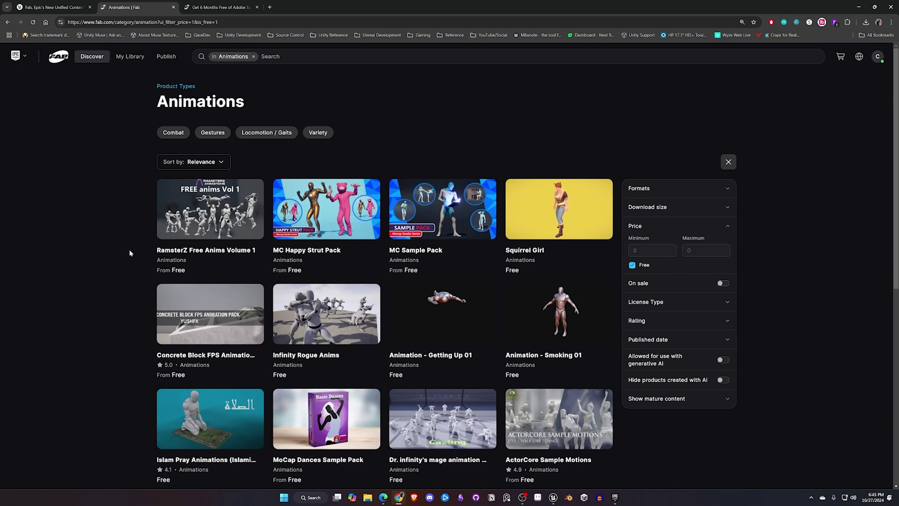
scroll(127, 262, "down", 2)
scroll(119, 258, "up", 2)
left_click(858, 6)
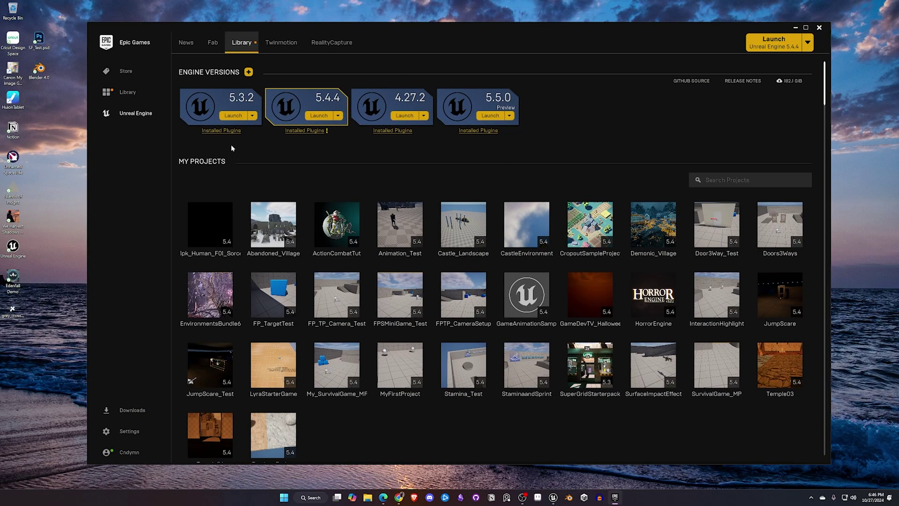
Find the Fab UE Plugin in the Fab Library and install it to Unreal Engine 5.4
scroll(337, 220, "down", 5)
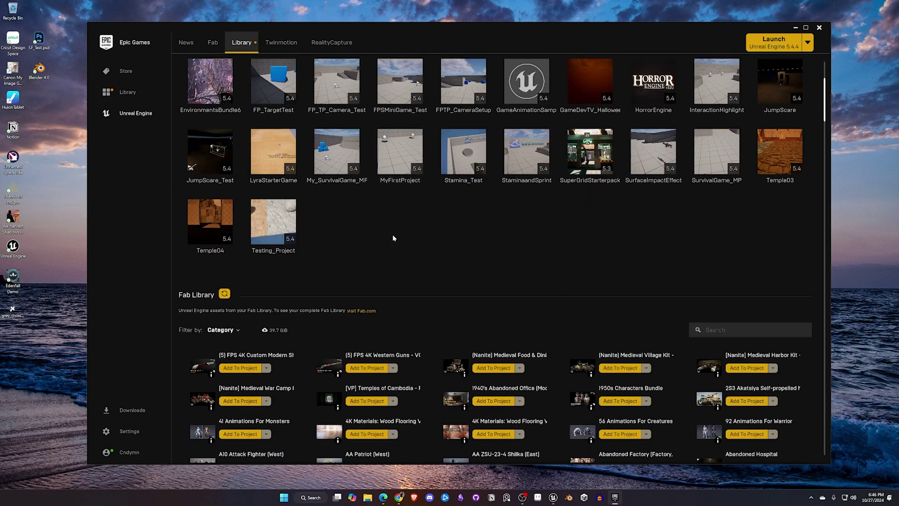
scroll(392, 237, "down", 5)
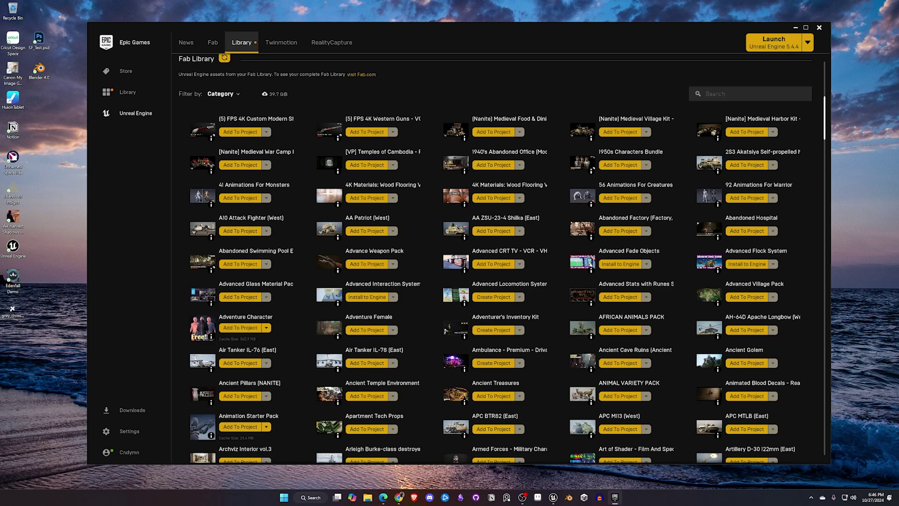
type("fab")
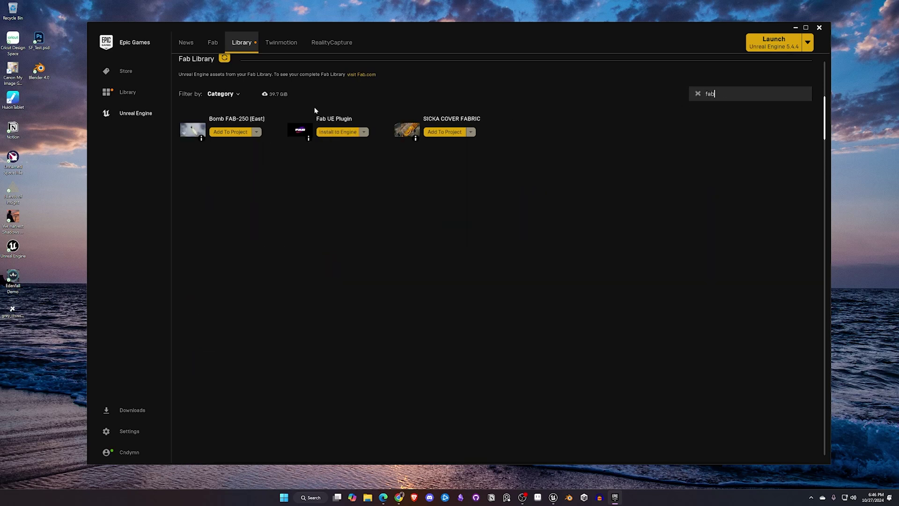
left_click(343, 133)
left_click(427, 246)
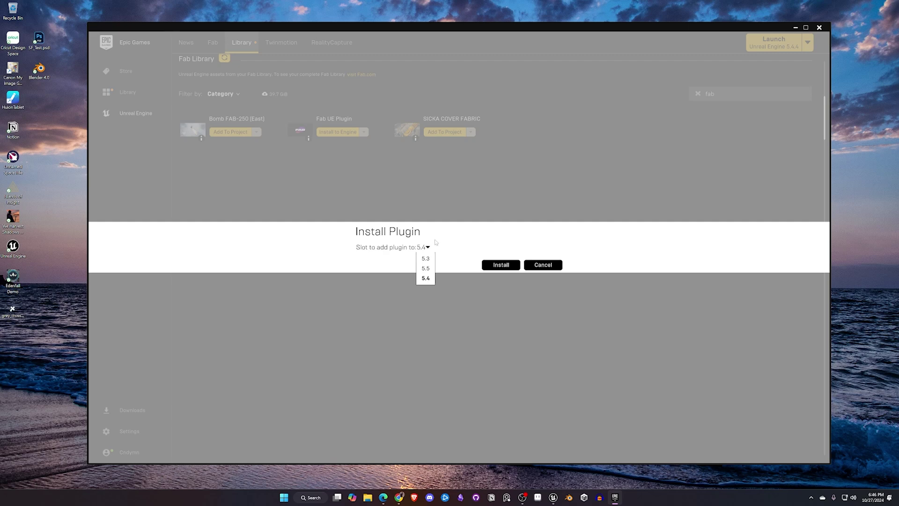
left_click(425, 277)
left_click(505, 266)
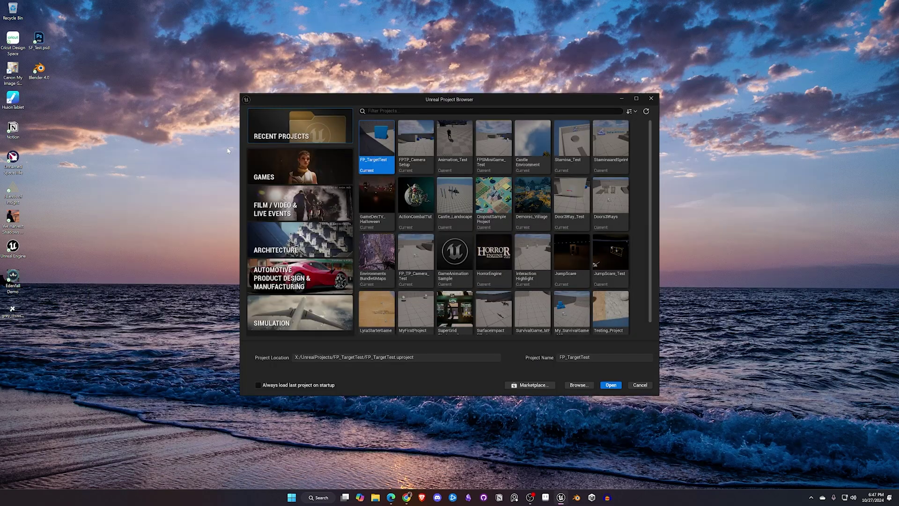
Create a Third Person game project named Fab_Test
left_click(297, 176)
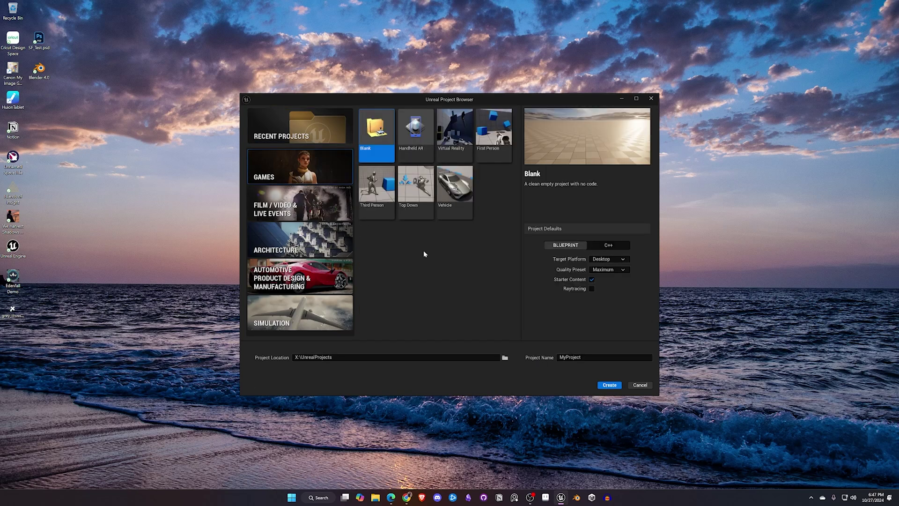
left_click(291, 127)
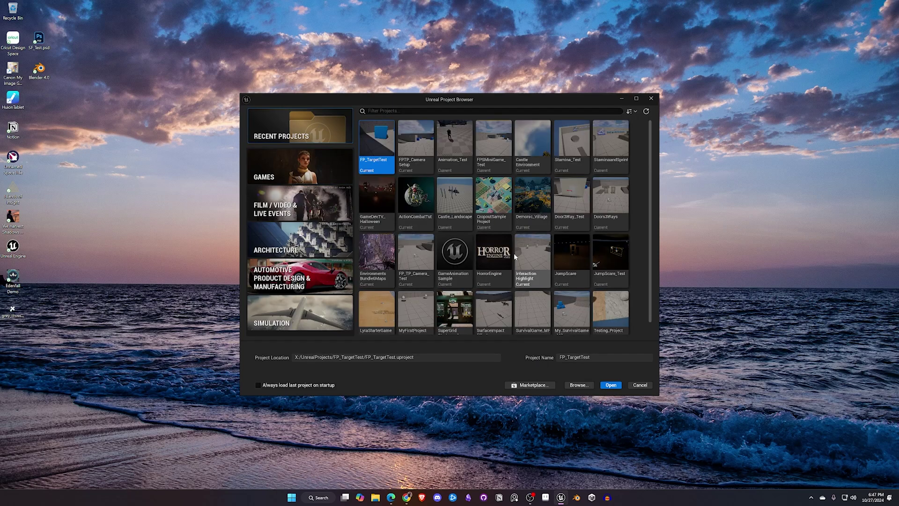
left_click(289, 165)
left_click(375, 196)
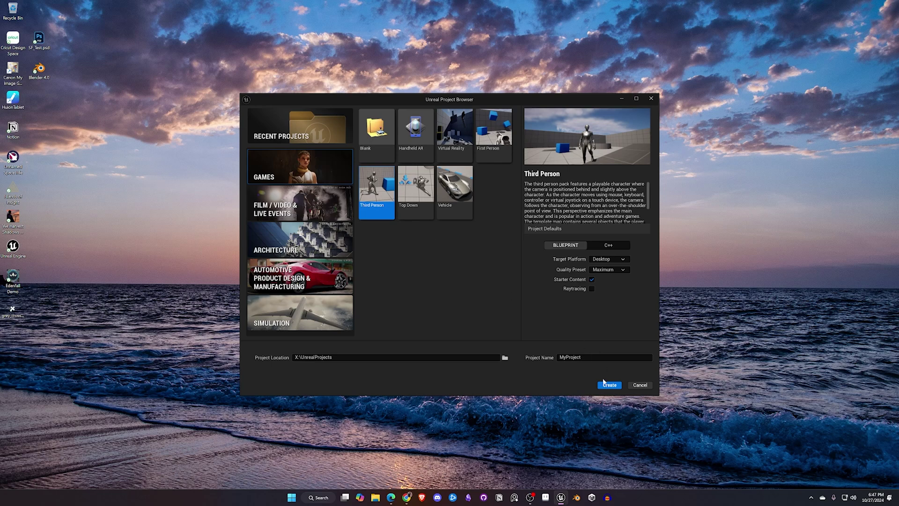
left_click(581, 357)
type("Fab_Test")
key("Return")
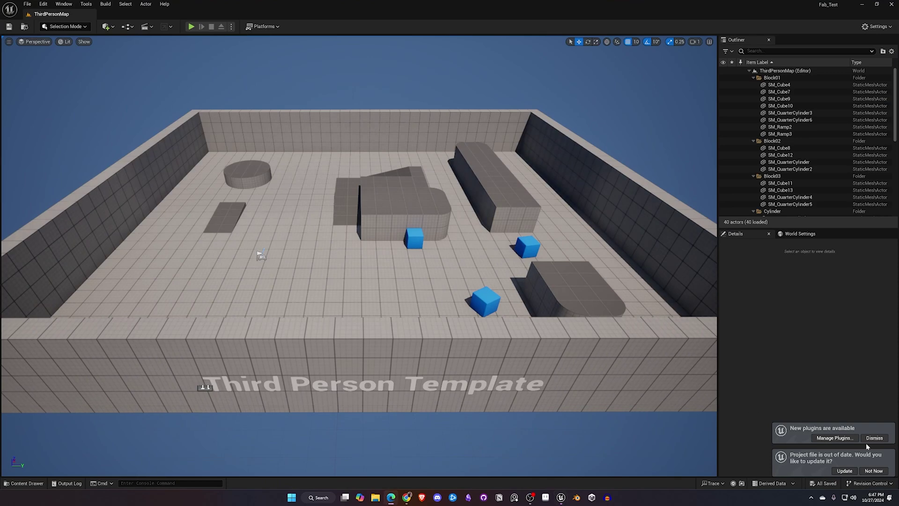
Dismiss the plugin prompts, confirm Fab is enabled in Plugins, and close the Plugins window
left_click(875, 438)
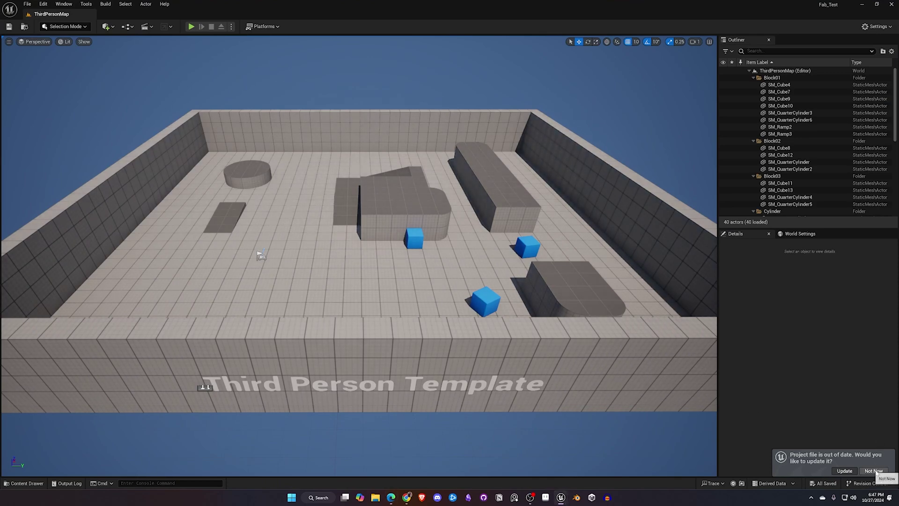
left_click(873, 470)
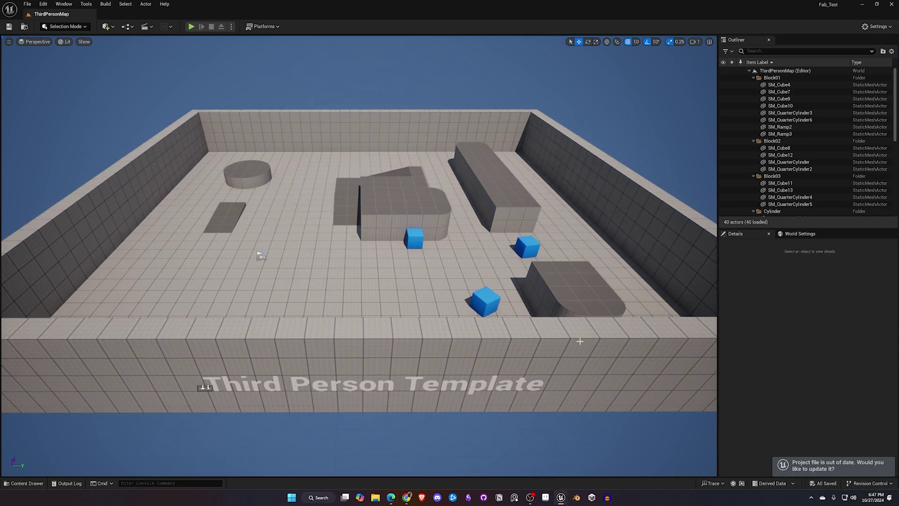
left_click(43, 4)
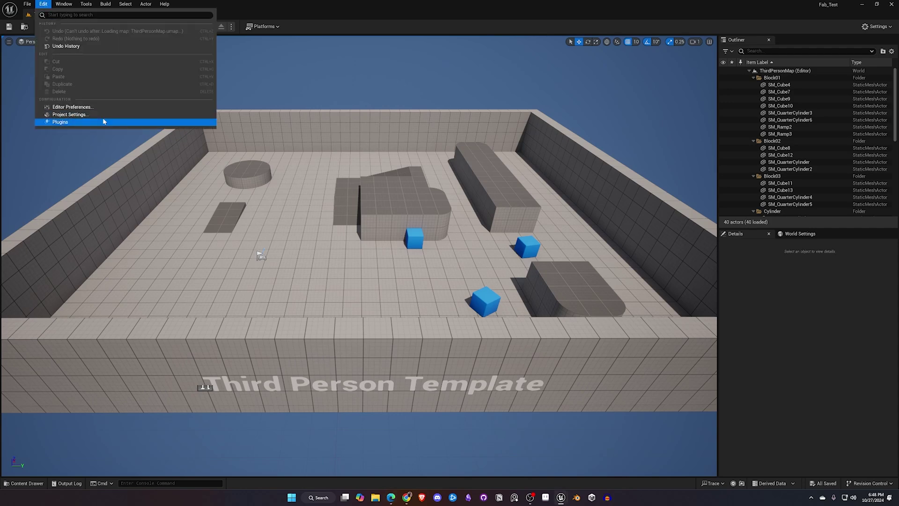
left_click(66, 124)
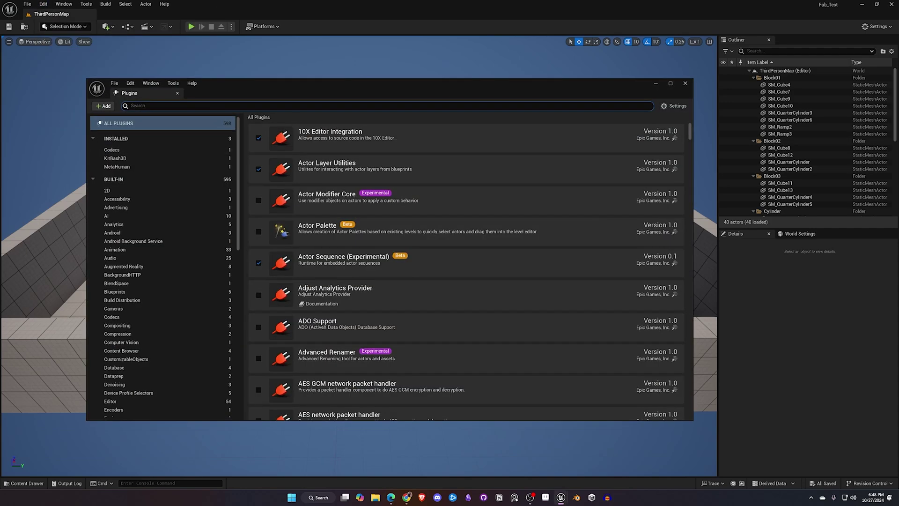
type("fab")
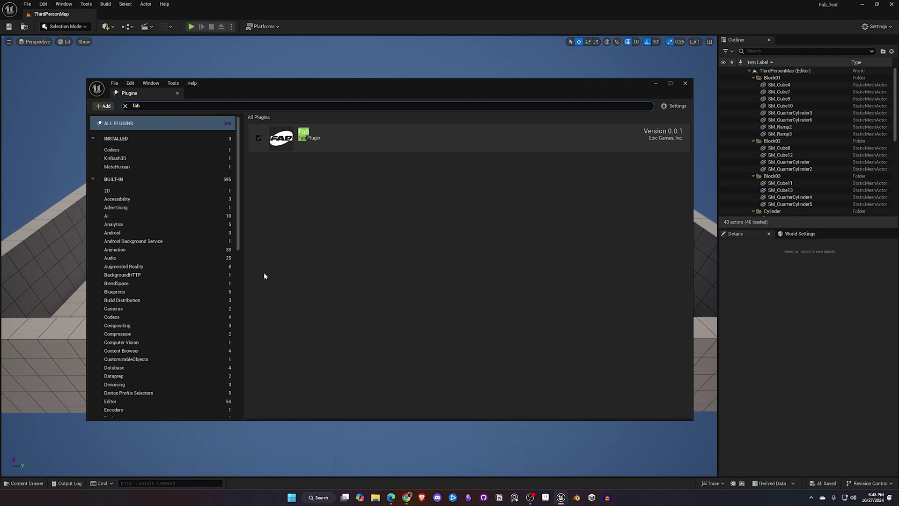
left_click(685, 84)
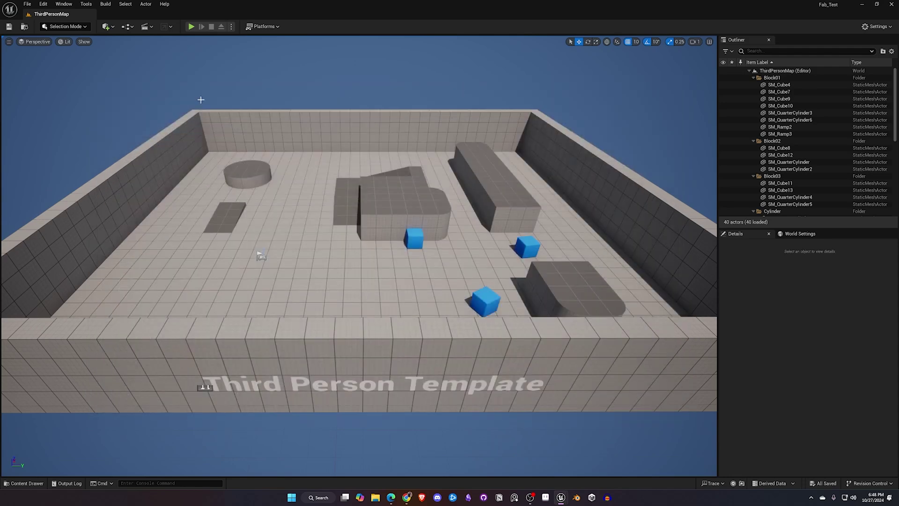
left_click(64, 4)
Open the Fab store, dock it beside ThirdPersonMap, and filter products by Price to Free only
left_click(81, 217)
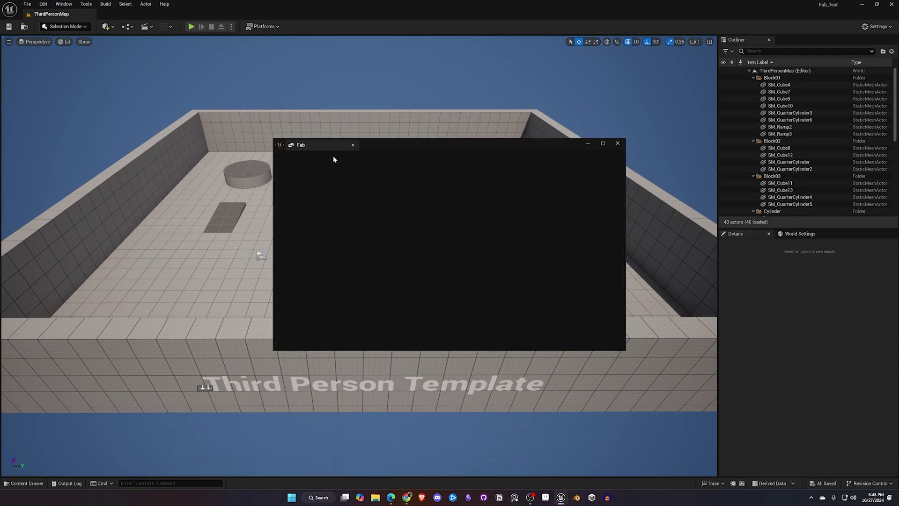
left_click_drag(333, 149, 137, 15)
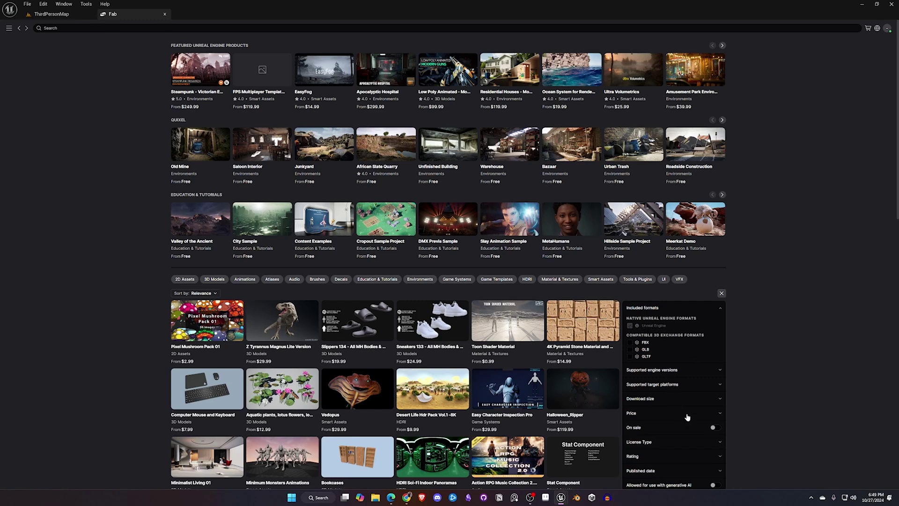
left_click(718, 413)
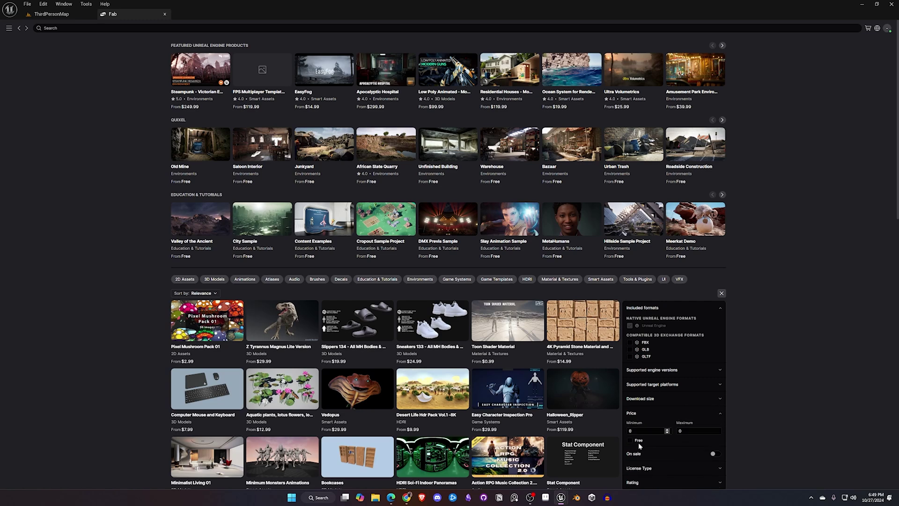
left_click(630, 441)
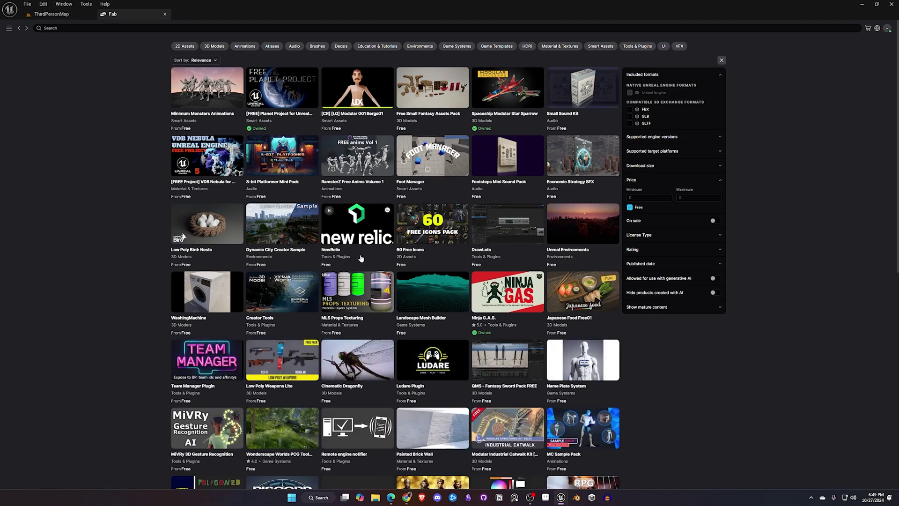
scroll(212, 243, "down", 9)
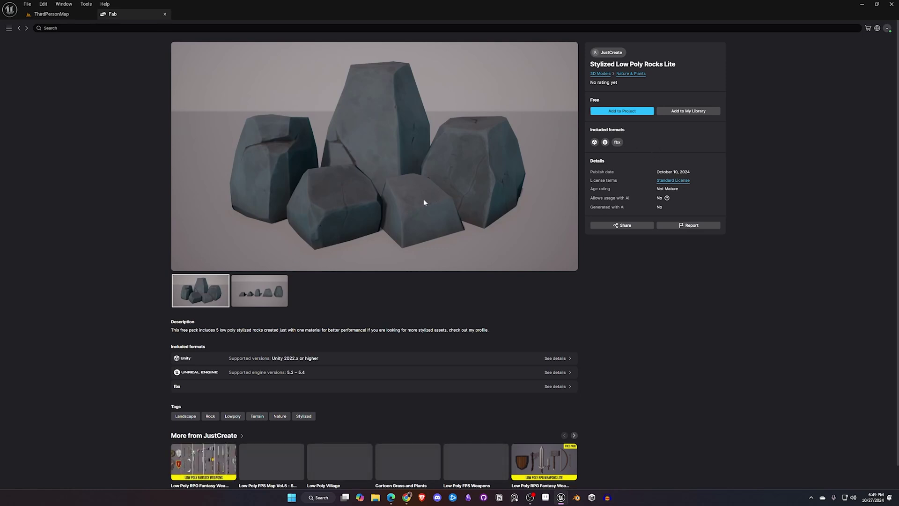
Add the free Stylized Low Poly Rocks Lite pack to the project and return to ThirdPersonMap
left_click(258, 299)
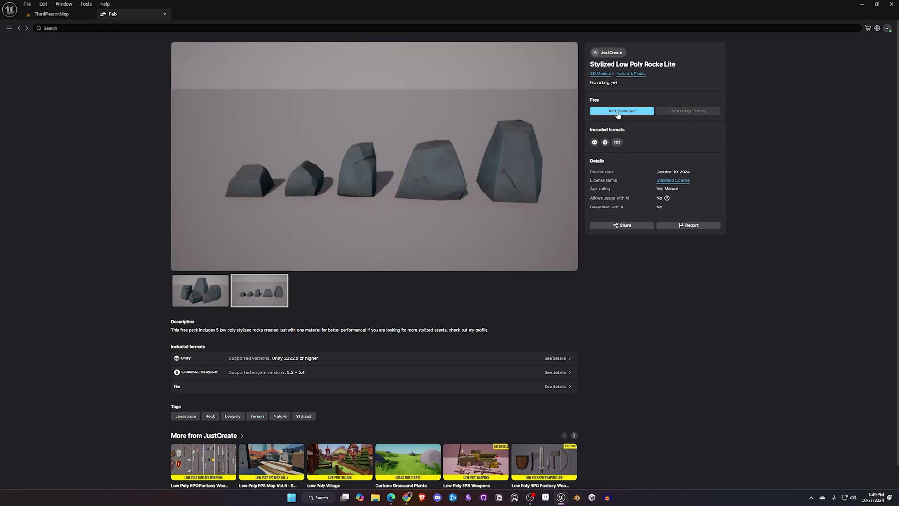
left_click(617, 114)
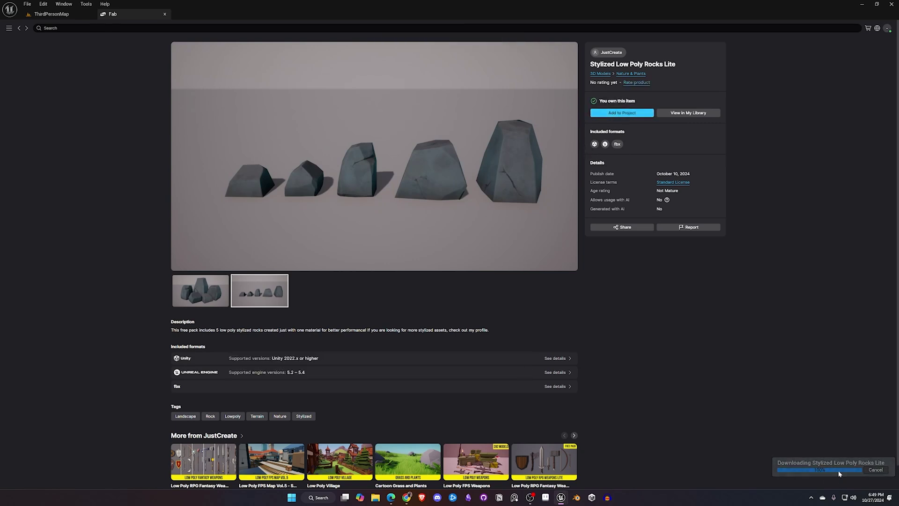
left_click(51, 14)
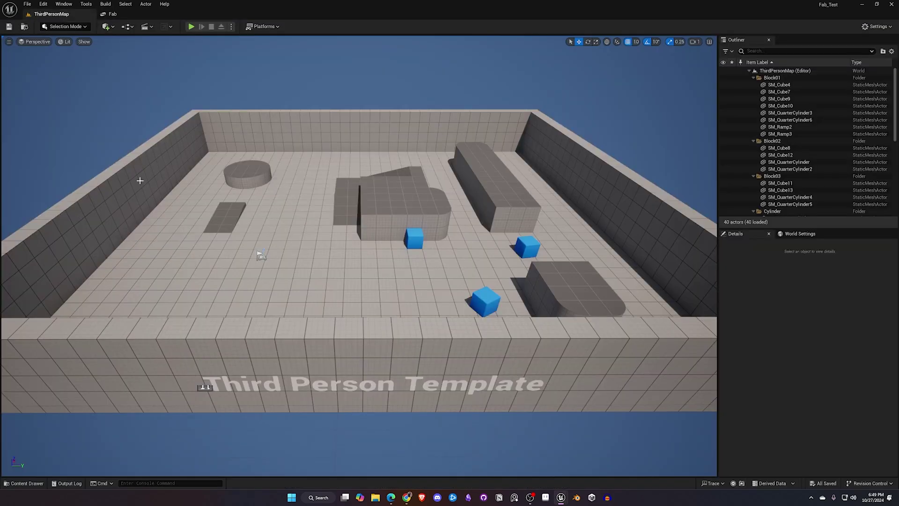
Place SM_Rocks_05 from StylizedRocksLite_JC > Models on the floor near the level's left side
left_click(25, 483)
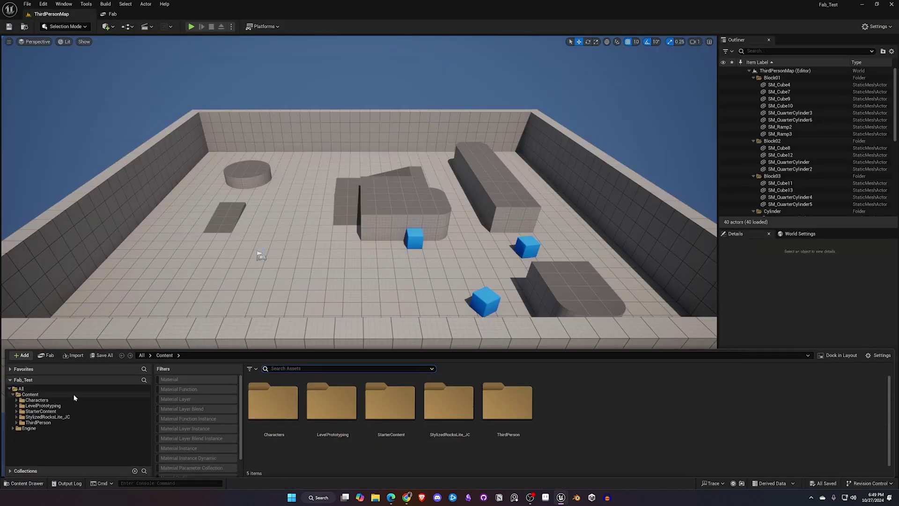
left_click(47, 417)
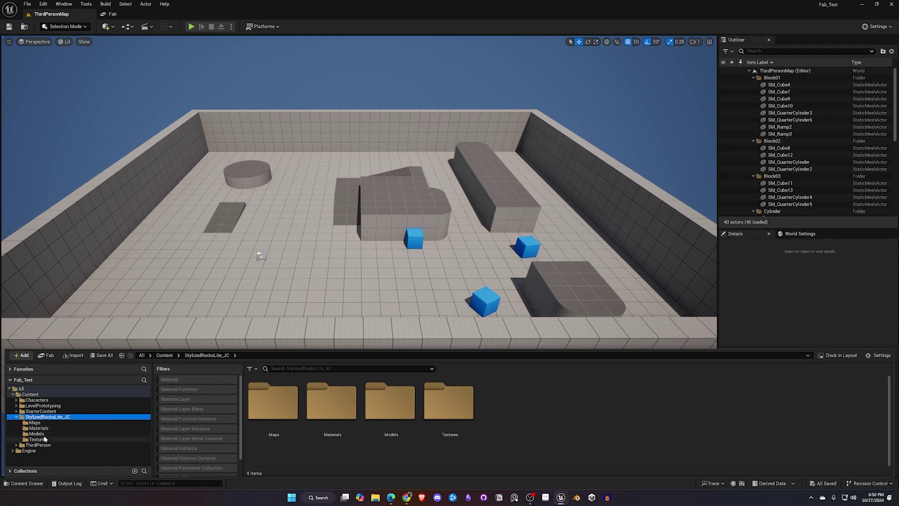
left_click(37, 434)
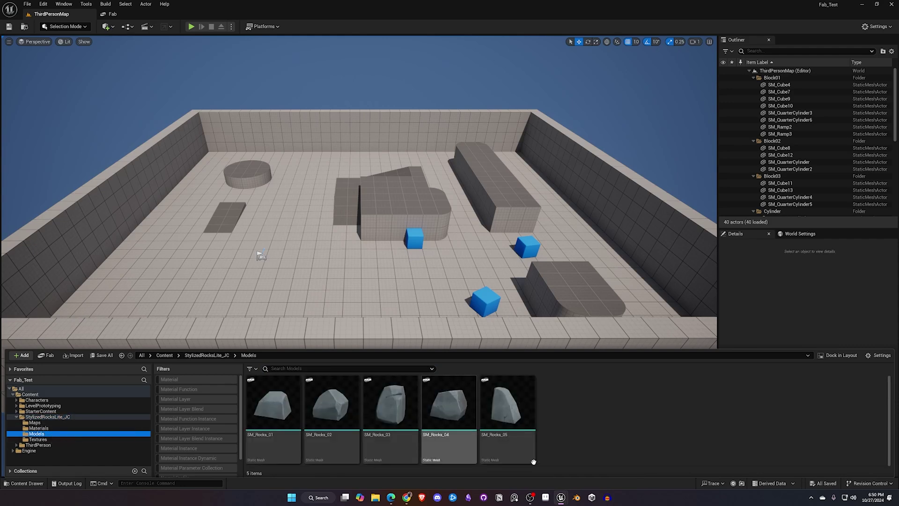
mouse_move(512, 416)
left_click_drag(512, 416, 307, 246)
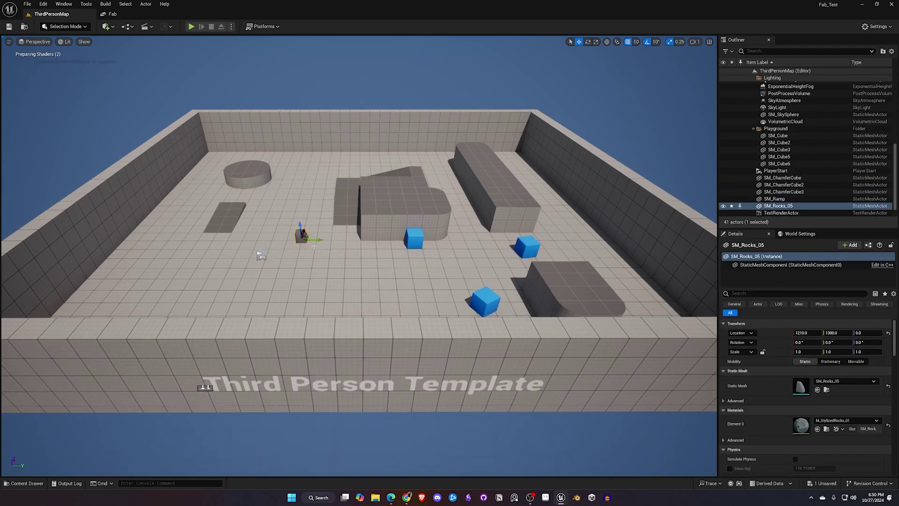
Scale the rock to 2.5 times its size and bring the camera close to it
key("e")
key("r")
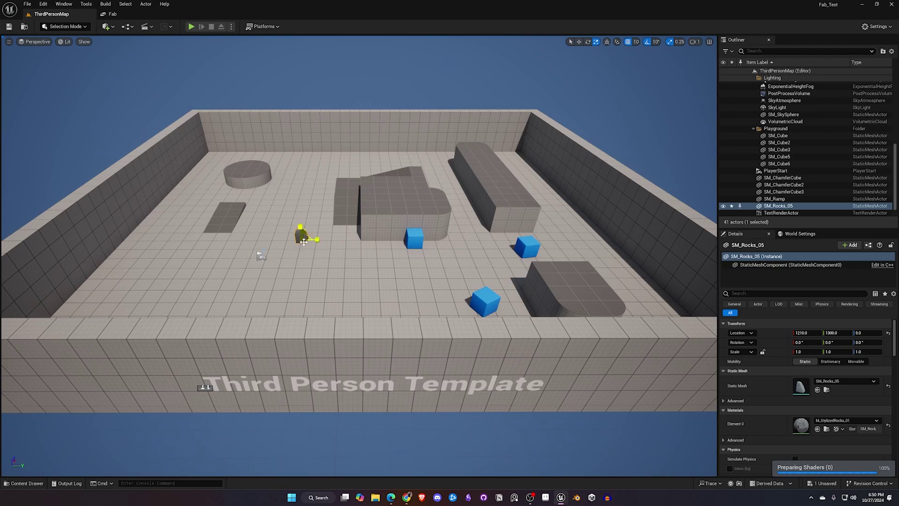
left_click_drag(303, 241, 306, 272)
right_click_drag(306, 272, 143, 80)
Search Fab for Quixel and browse the Quixel creator page to the Wooden Fireplace Mantle
left_click(112, 14)
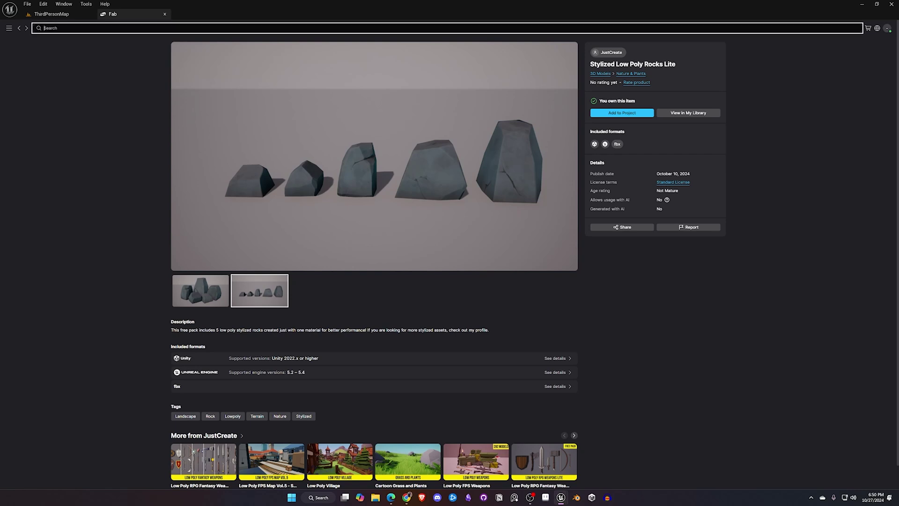
key("Return")
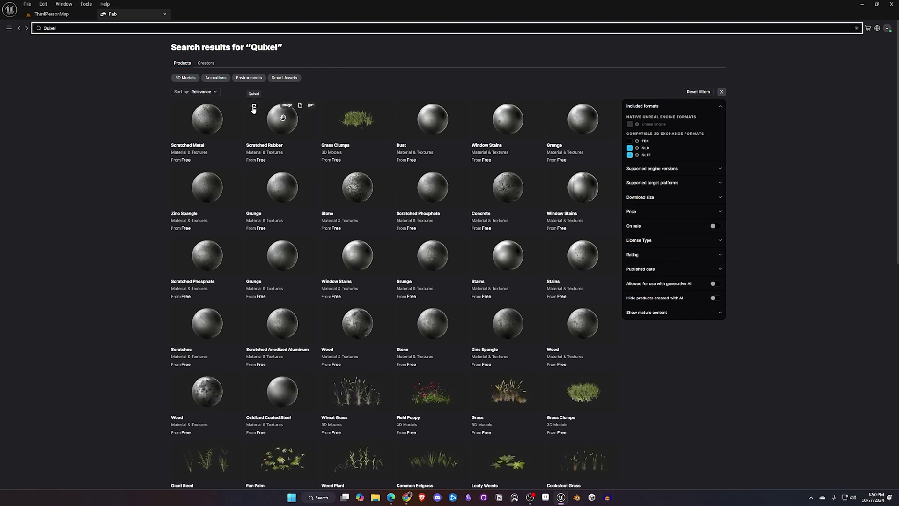
left_click(253, 109)
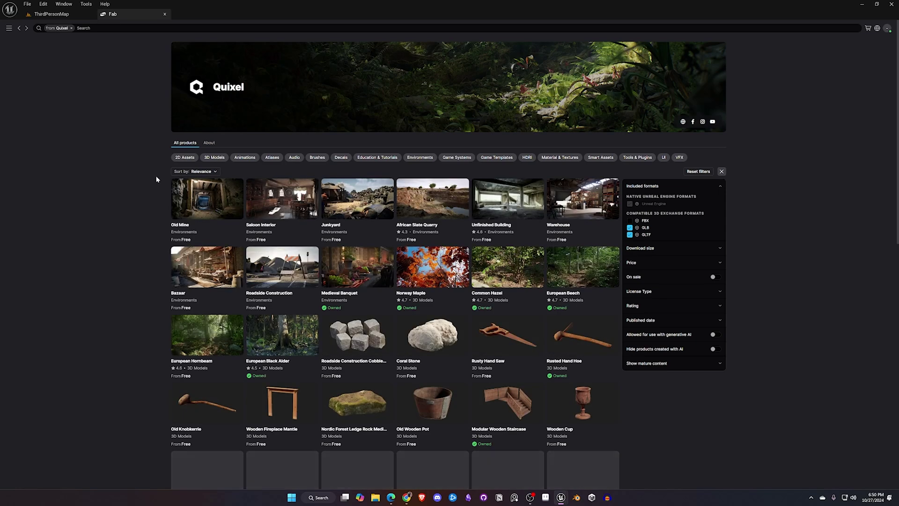
scroll(352, 261, "down", 5)
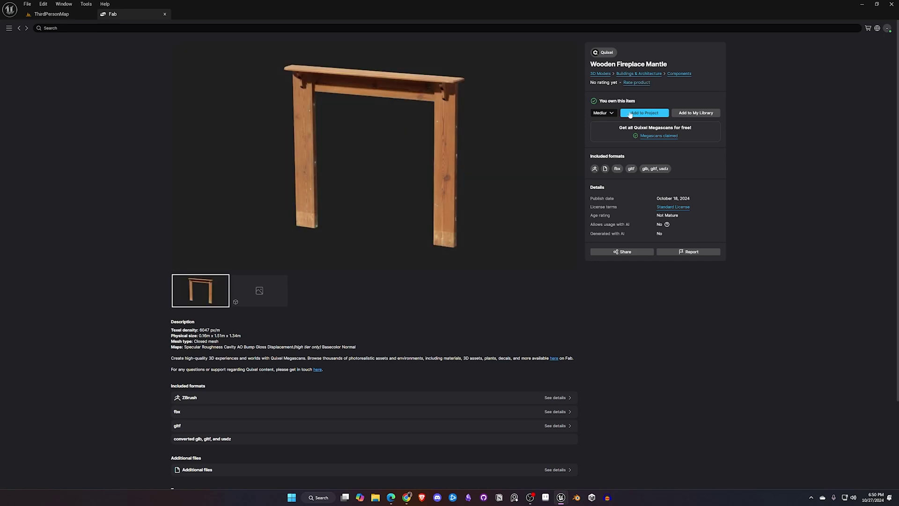
Add the Wooden Fireplace Mantle at Medium quality to the project, then return to ThirdPersonMap
left_click(610, 114)
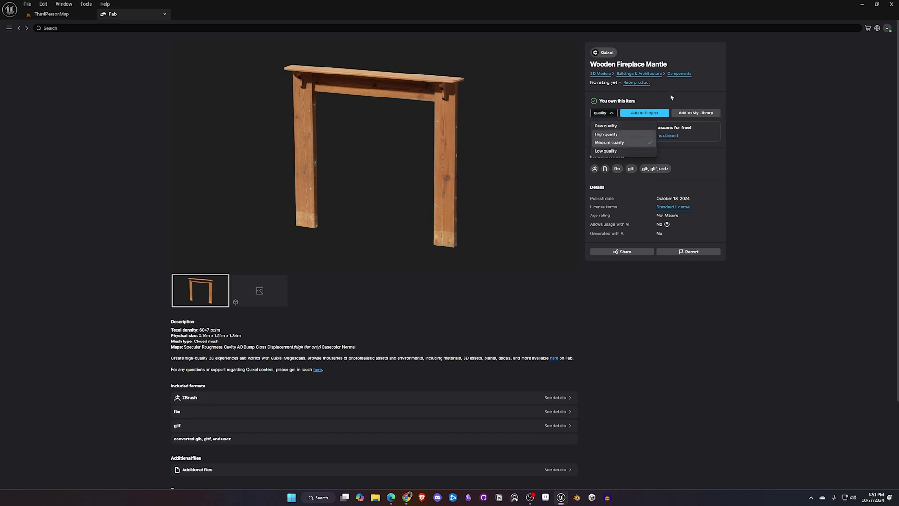
left_click(642, 111)
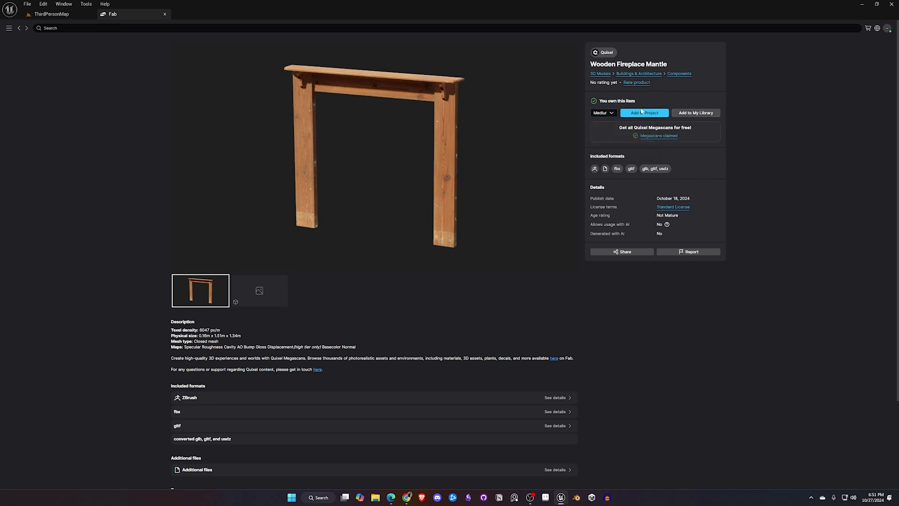
left_click(639, 113)
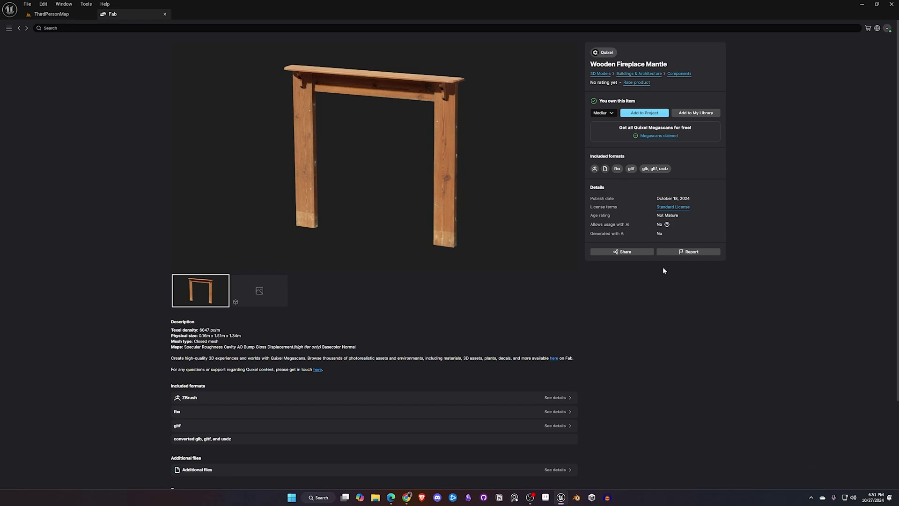
left_click(52, 14)
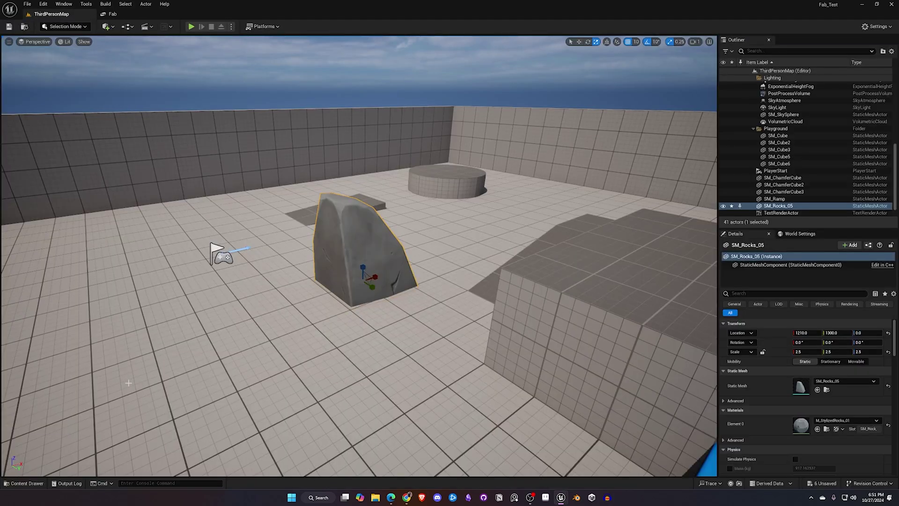
Browse the Content Drawer to Fab > Megascans > 3D > Wooden_Fireplace_Mantle_wjglaeys > Medium
left_click(23, 483)
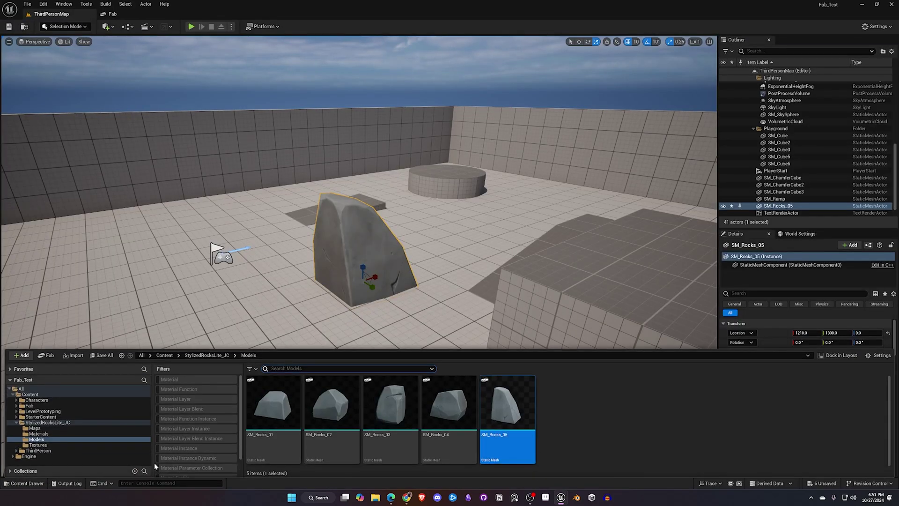
left_click(16, 422)
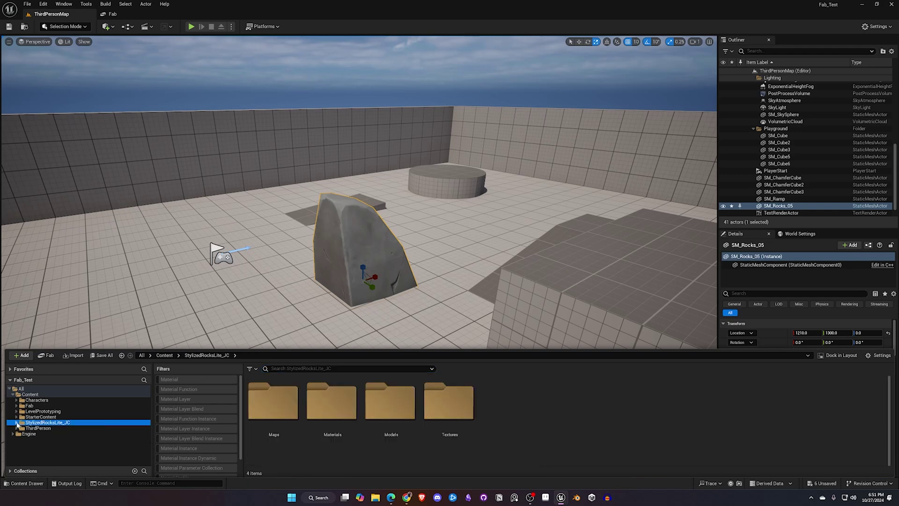
left_click(17, 405)
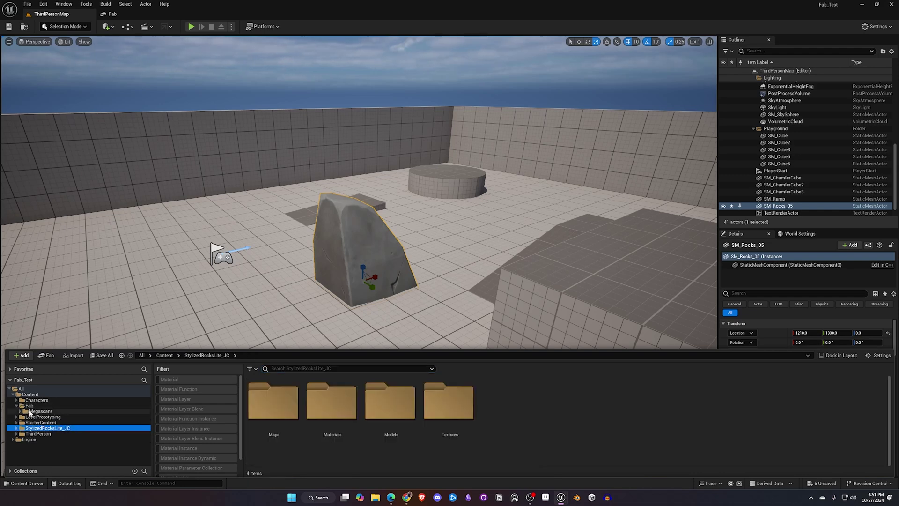
left_click(20, 406)
left_click(21, 411)
left_click(20, 411)
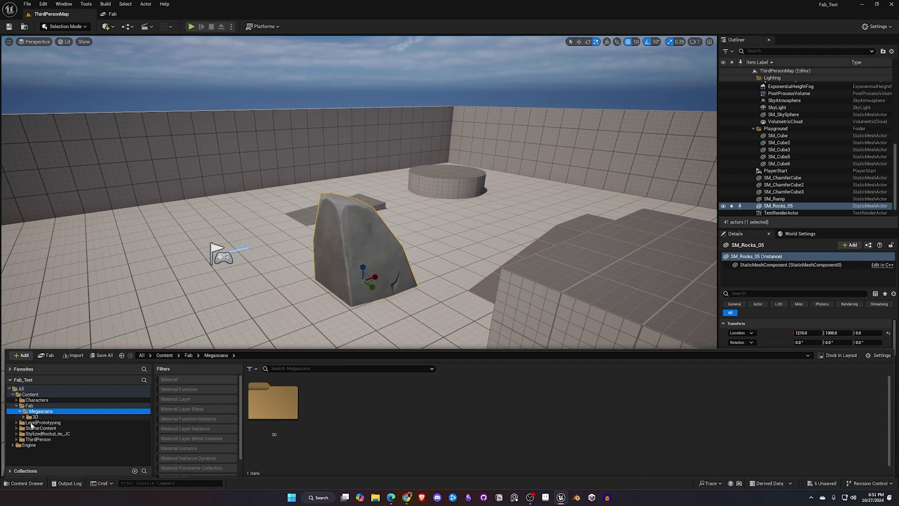
left_click(32, 417)
left_click(23, 416)
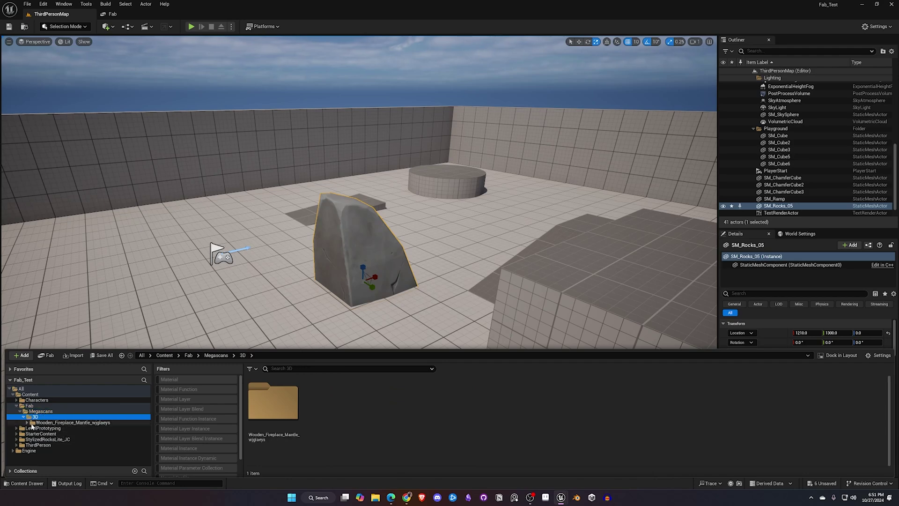
left_click(53, 423)
left_click(27, 423)
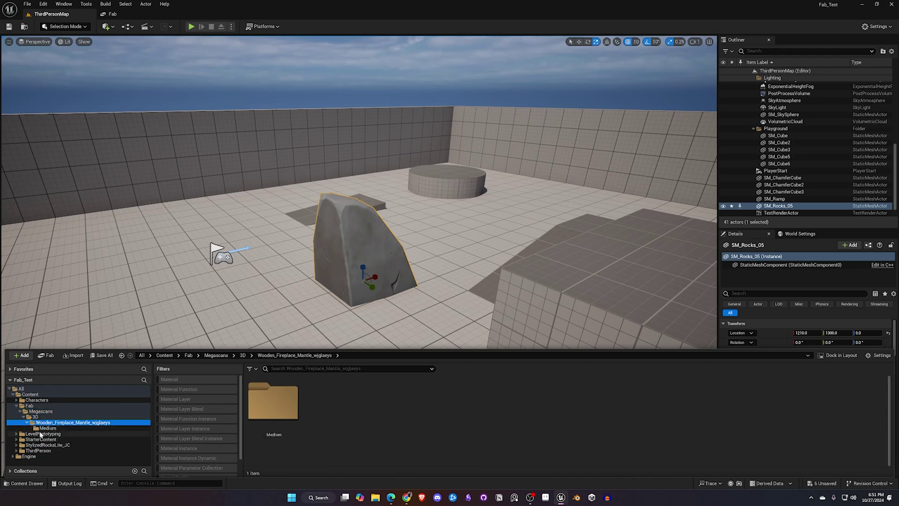
left_click(46, 429)
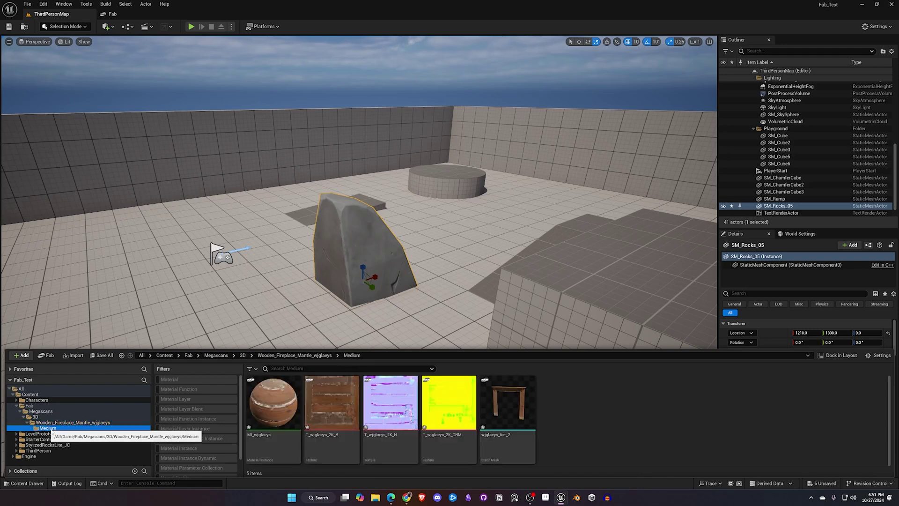
Place the wjglaeys_tier_2 mantle against the back wall and frame it in view
left_click_drag(508, 405, 155, 203)
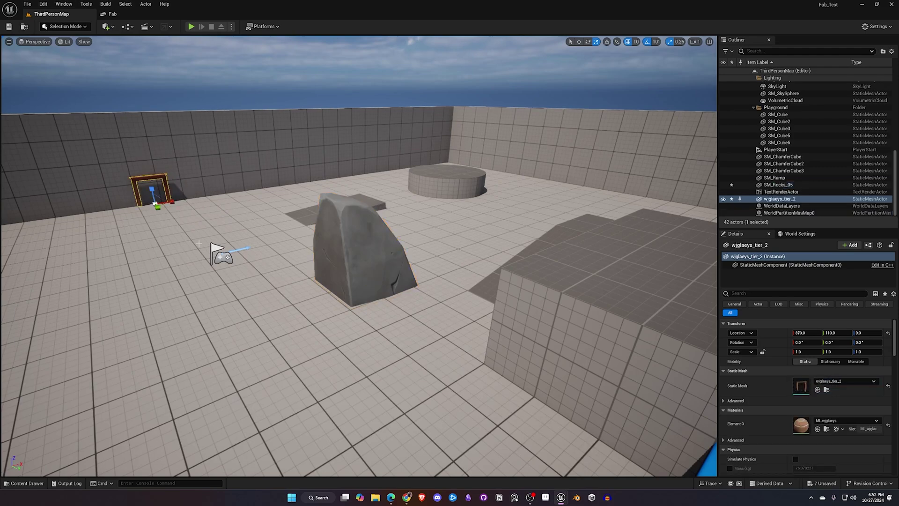
key("f")
scroll(359, 256, "up", 10)
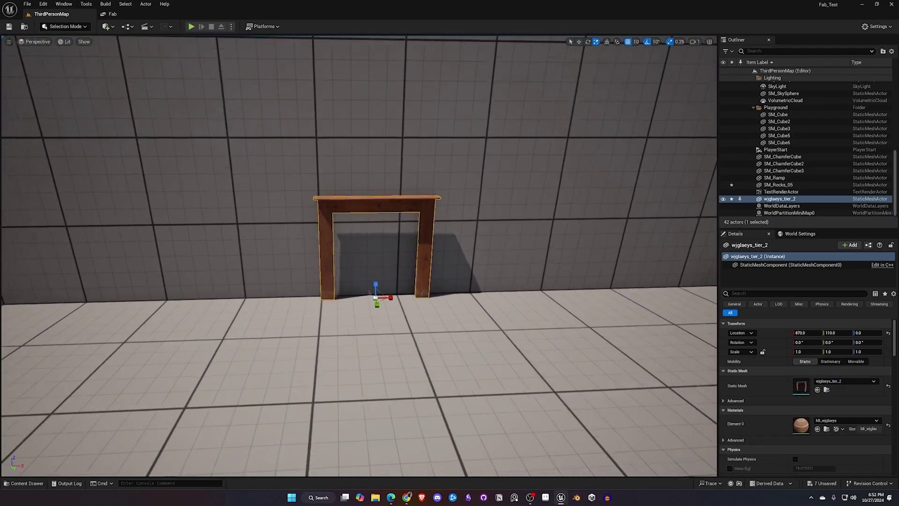
scroll(359, 255, "down", 10)
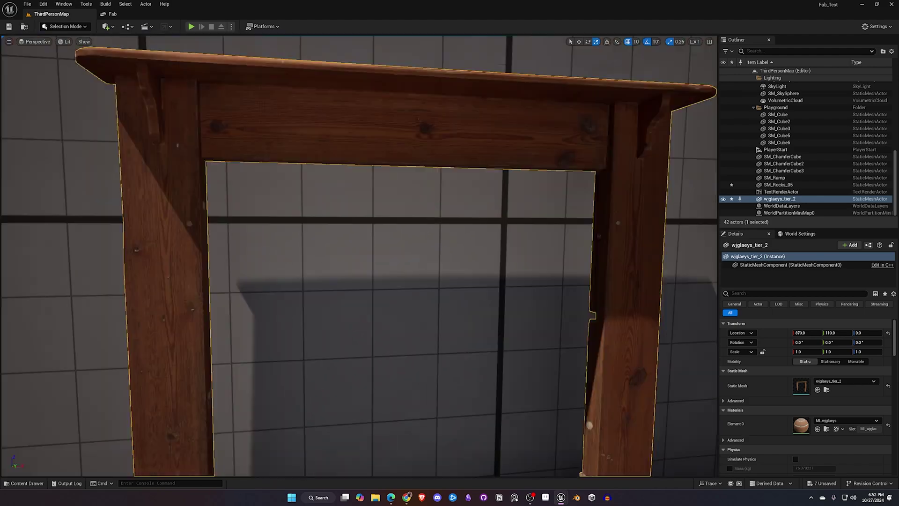
left_click_drag(359, 256, 328, 256, "alt")
mouse_move(359, 256)
right_mouse_down()
mouse_move(388, 252)
mouse_move(351, 258)
mouse_move(347, 236)
mouse_move(351, 256)
mouse_move(327, 253)
mouse_move(358, 248)
mouse_move(354, 267)
mouse_move(372, 265)
right_mouse_up()
In the Fab tab, open My Library from the navigation panel's Discover list
left_click(126, 17)
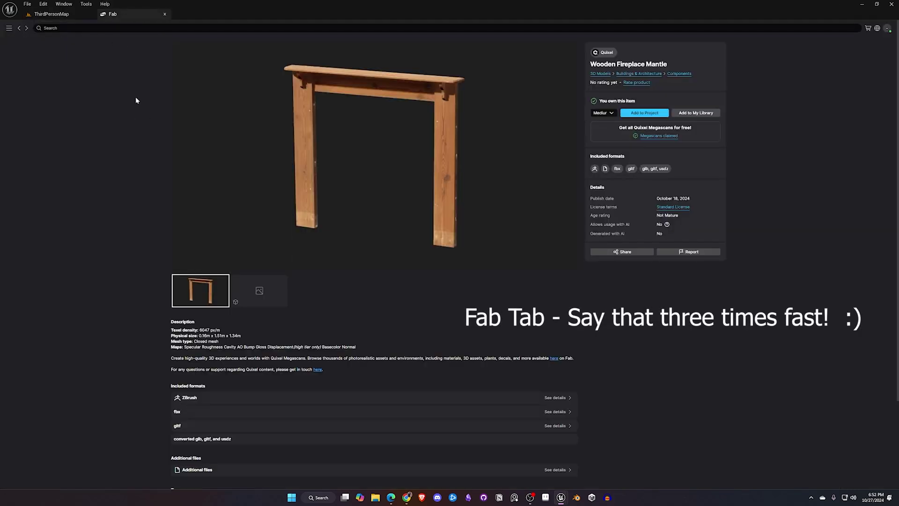
left_click(8, 29)
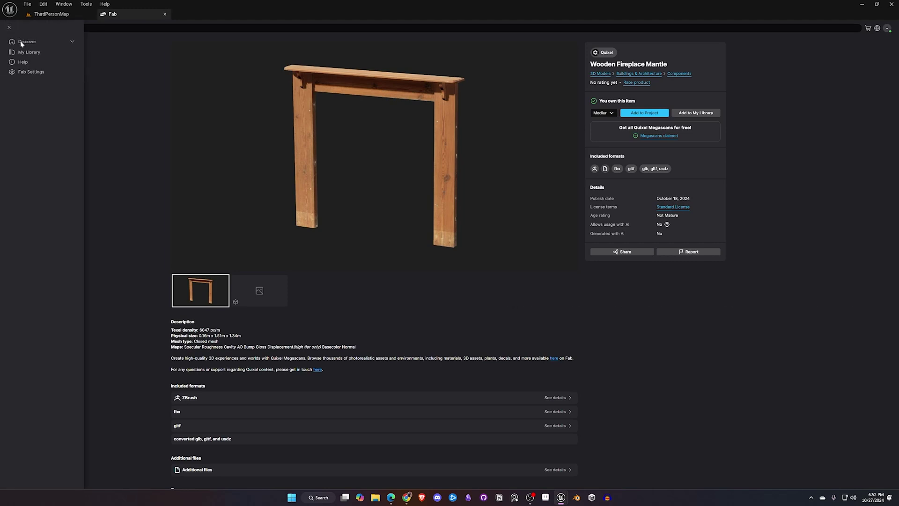
left_click(73, 43)
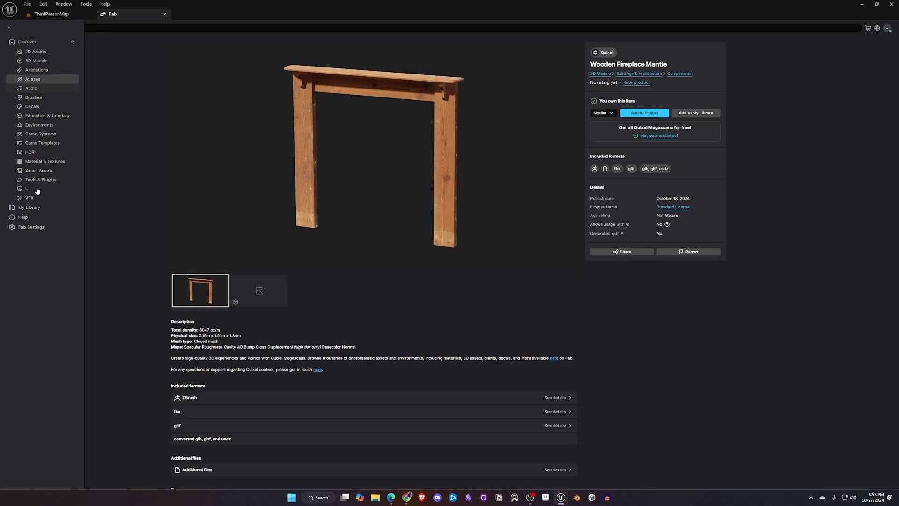
left_click(31, 209)
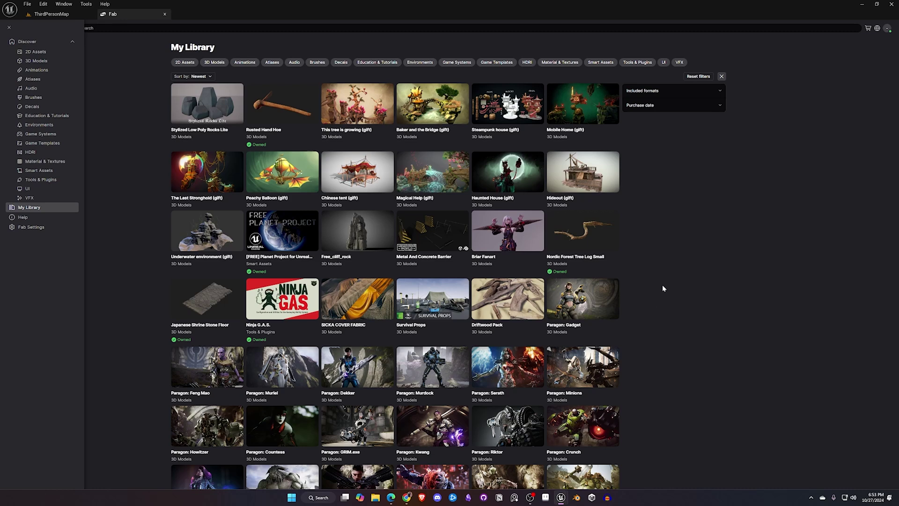
Filter My Library to 3D Models and open the Ancient Pillars (NANITE) product page
left_click(636, 248)
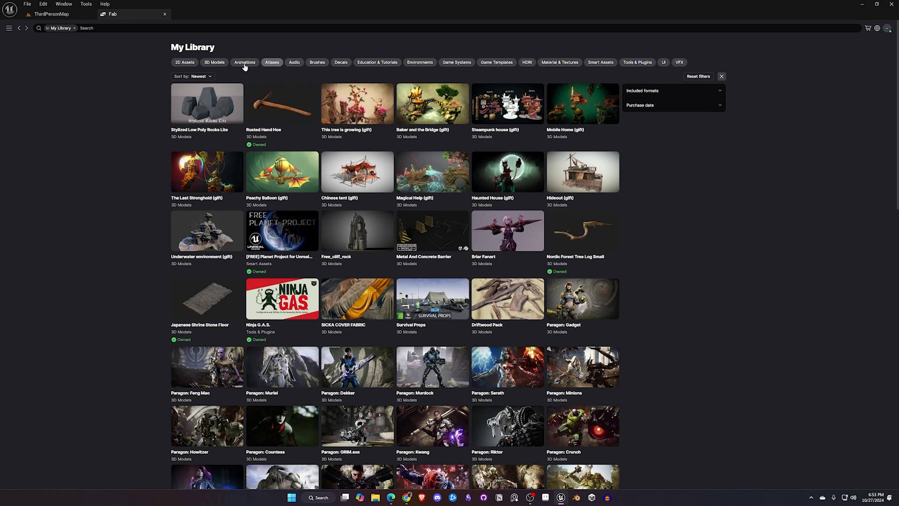
left_click(215, 62)
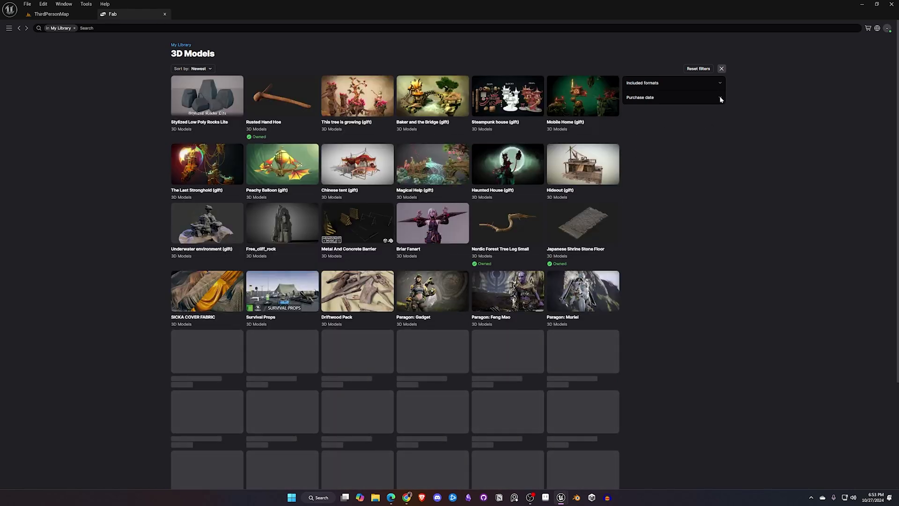
left_click(706, 98)
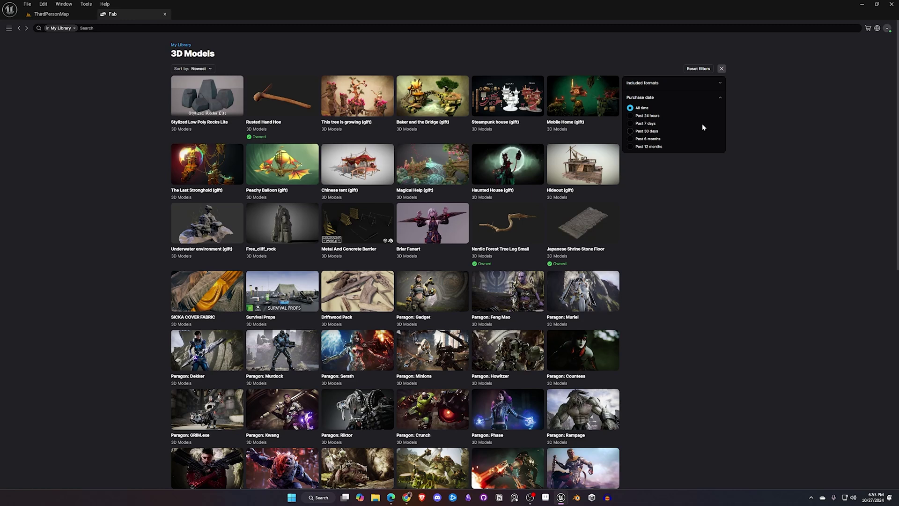
left_click(719, 83)
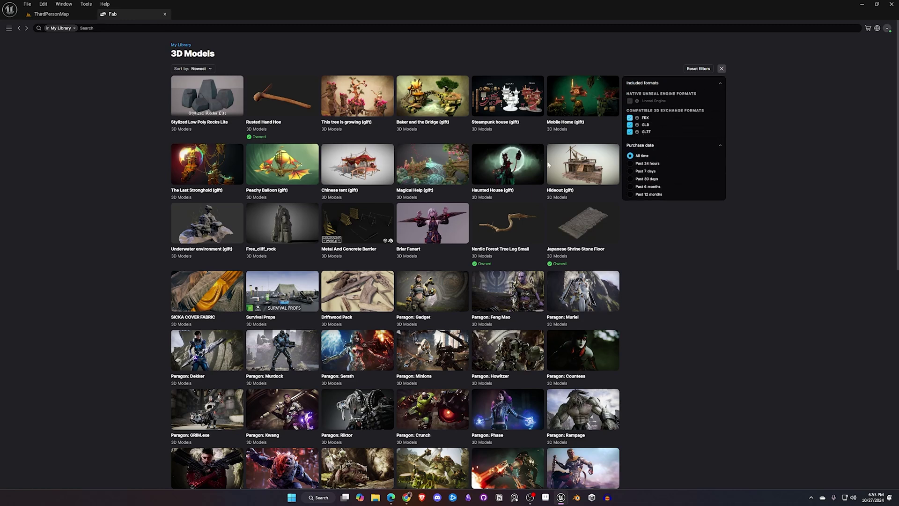
scroll(134, 275, "down", 4)
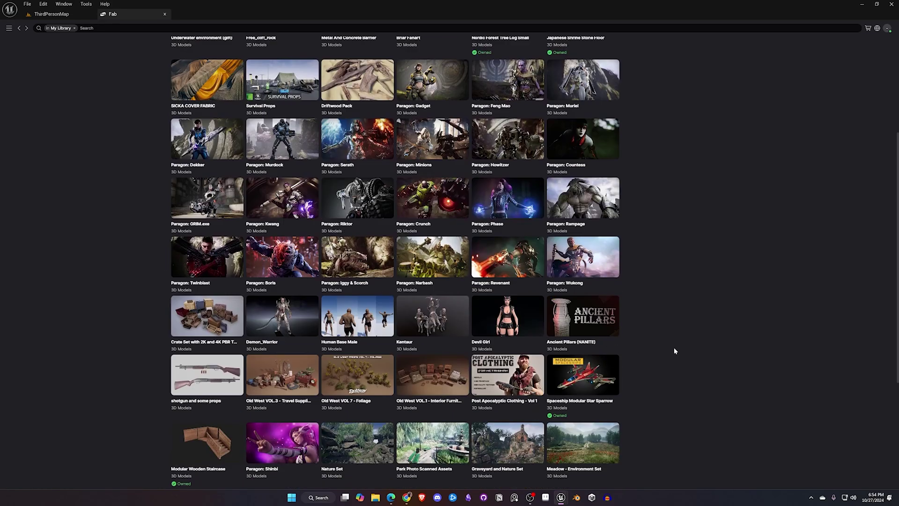
left_click(580, 319)
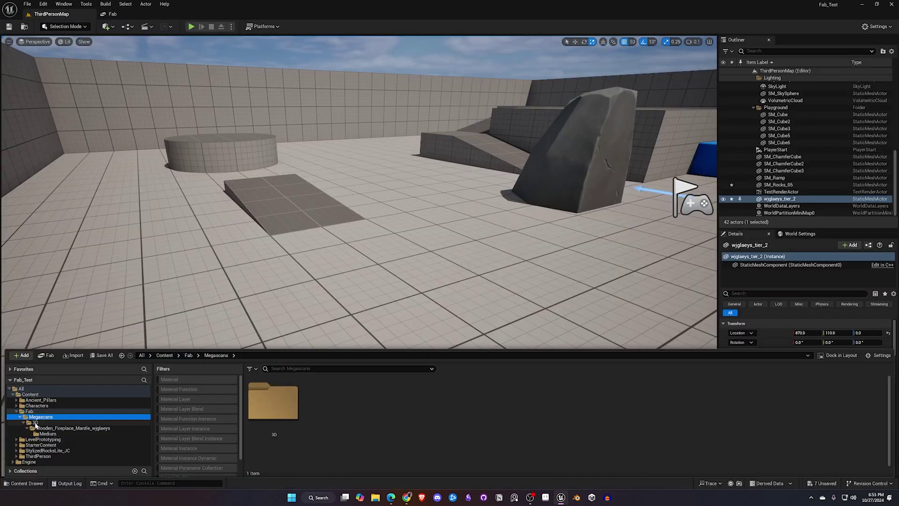
Open Ancient_Pillars > Meshes > Joined and place the bowl-topped SM_Pillars_06 beside the ramp
left_click(17, 411)
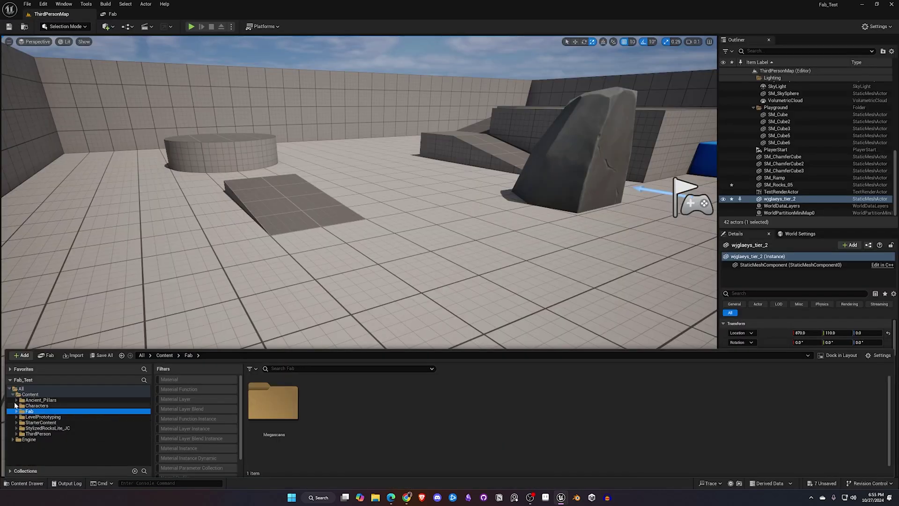
left_click(16, 401)
left_click(39, 400)
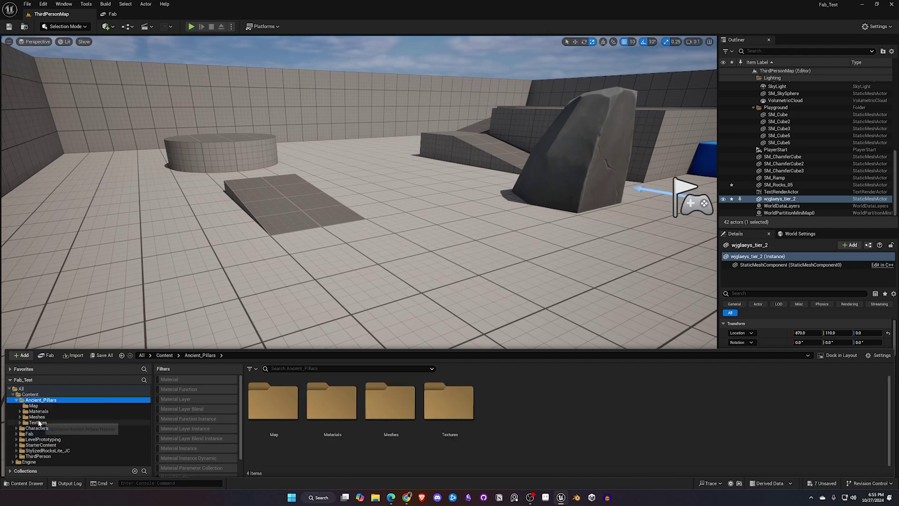
left_click(37, 417)
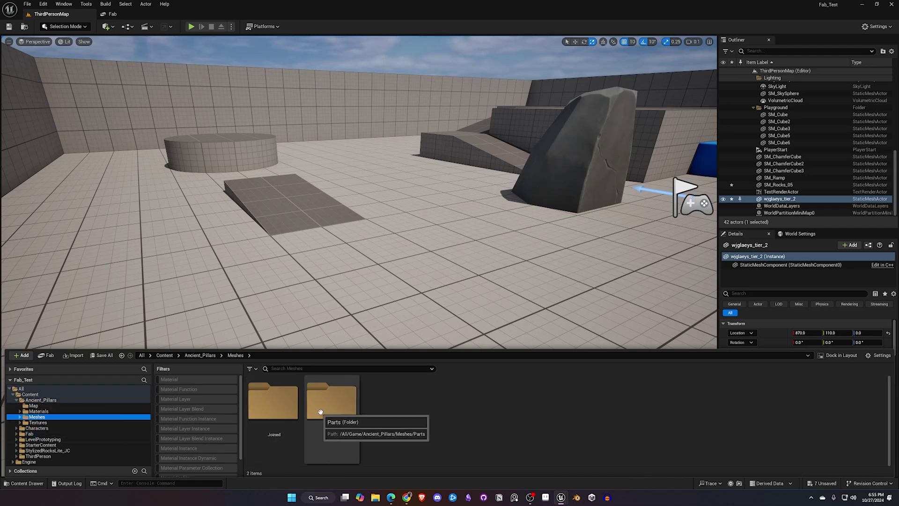
double_click(273, 402)
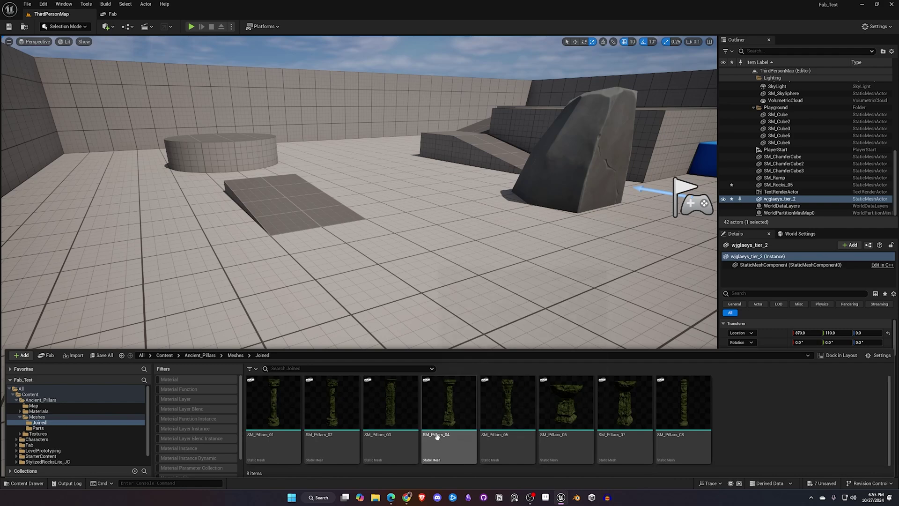
left_click_drag(561, 426, 382, 195)
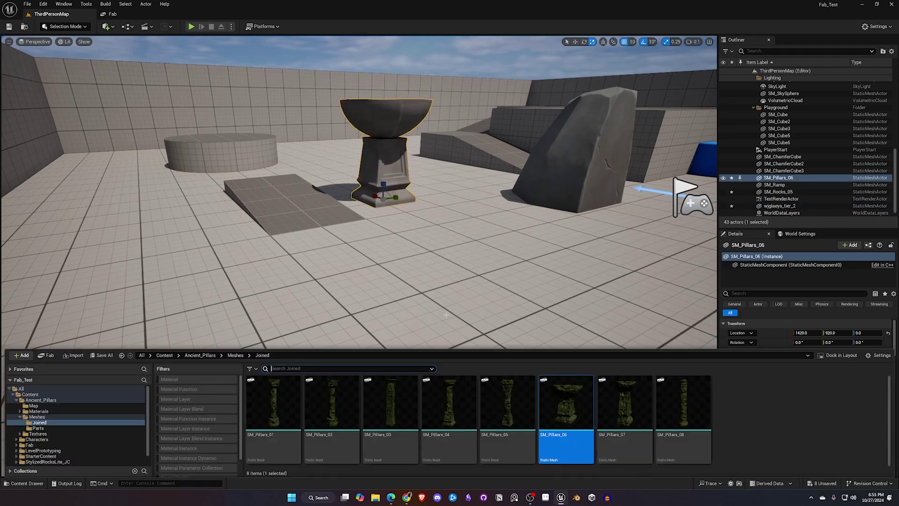
Place the tall SM_Pillars_05 pillar left of the ramp and view it against the sky
left_click(519, 418)
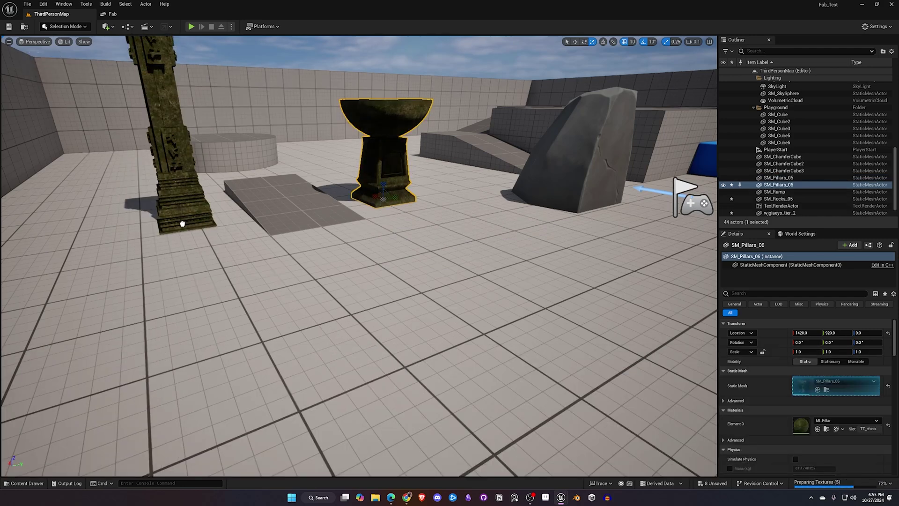
left_click_drag(182, 223, 178, 230)
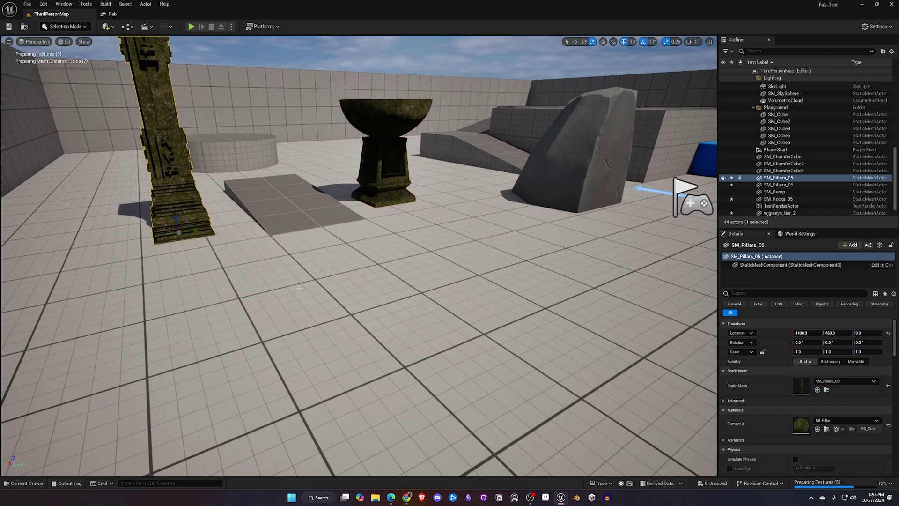
right_click_drag(299, 289, 291, 293)
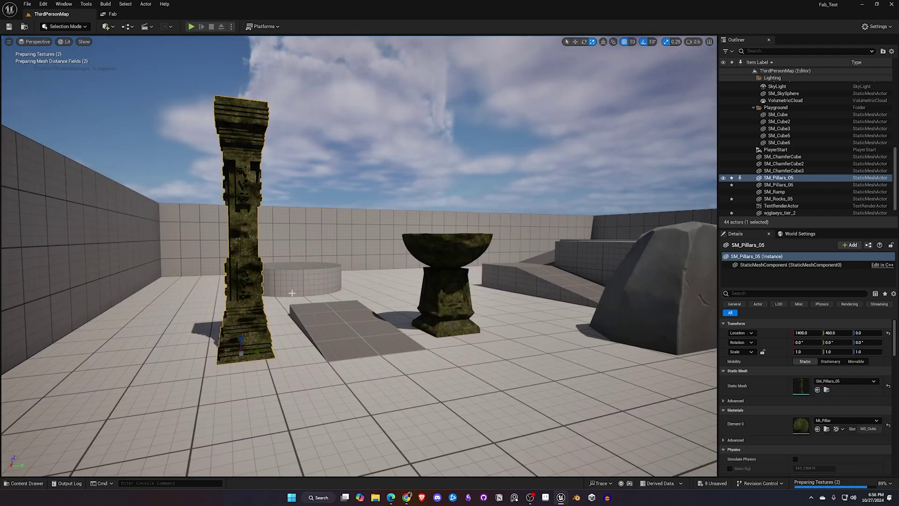